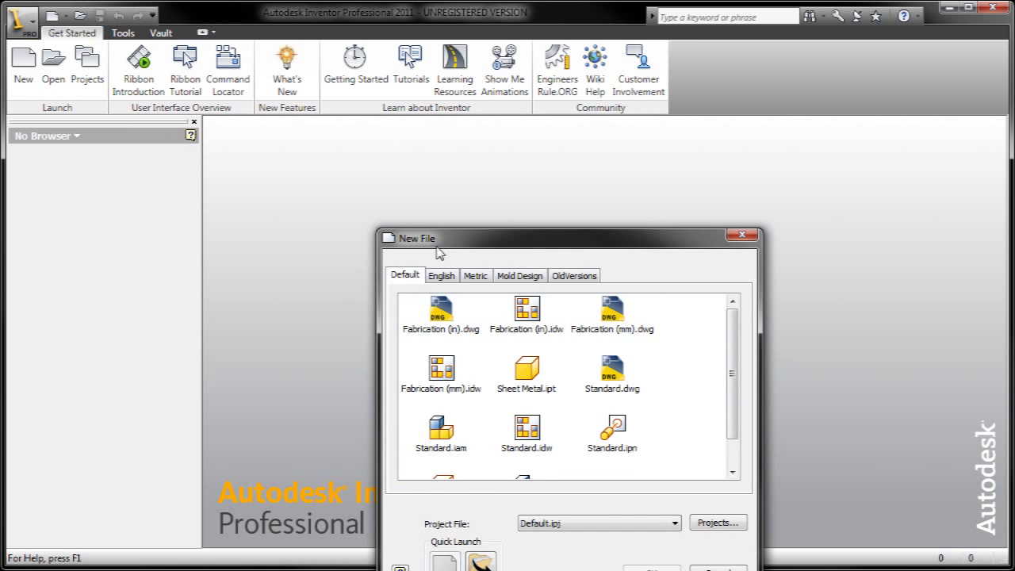
Create a new drawing, Drawing3, from the Standard.idw template with an ANSI - Large sheet
left_click_drag(437, 242, 392, 141)
double_click(398, 212)
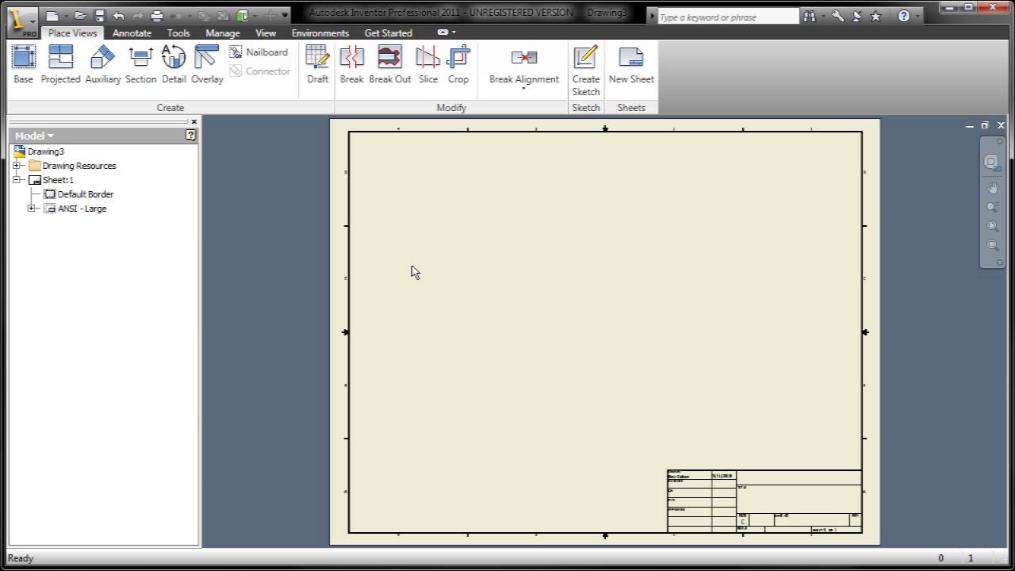
right_click(413, 271)
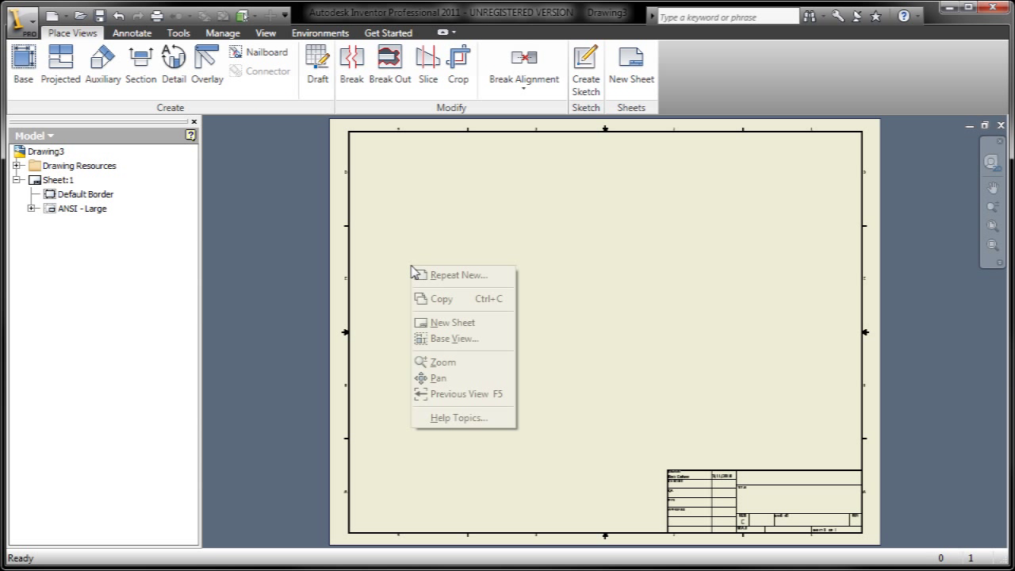
Set up a base view of the Curtain Panel Template iCopy1 assembly at 1" = 1'-0" scale
left_click(452, 338)
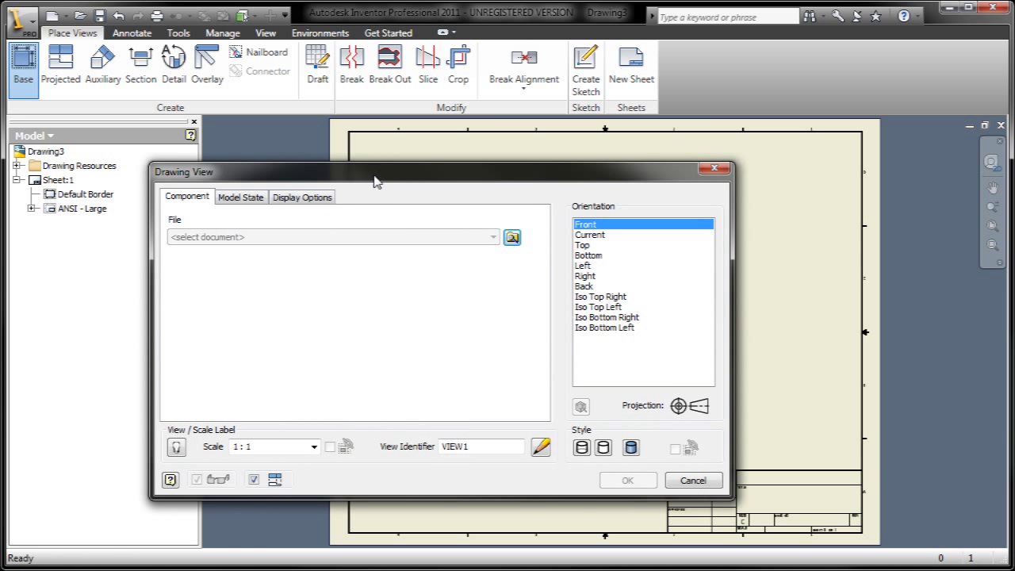
mouse_move(376, 182)
left_mouse_down()
mouse_move(238, 46)
mouse_move(241, 36)
left_mouse_up()
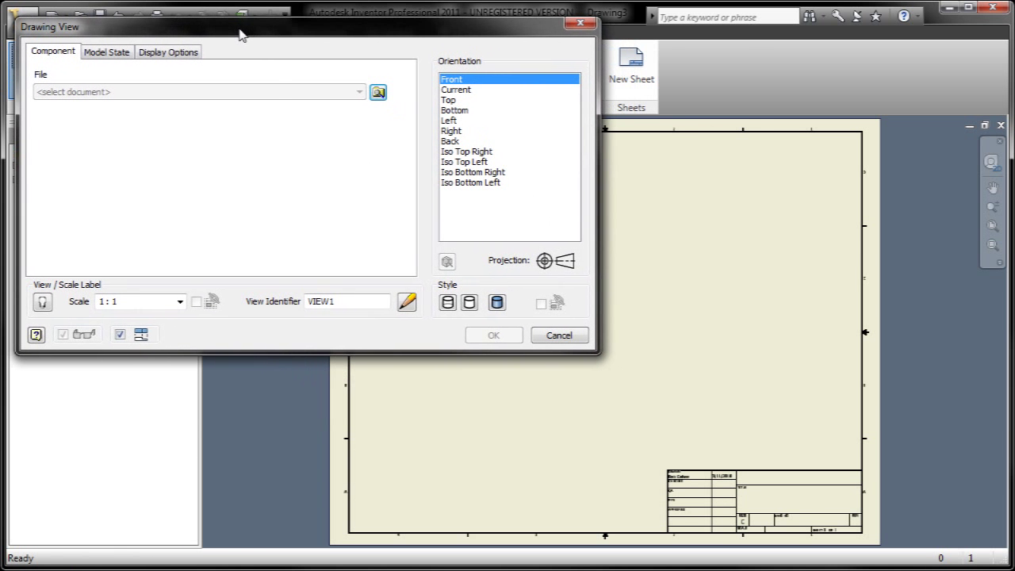
left_click(377, 93)
left_click(463, 61)
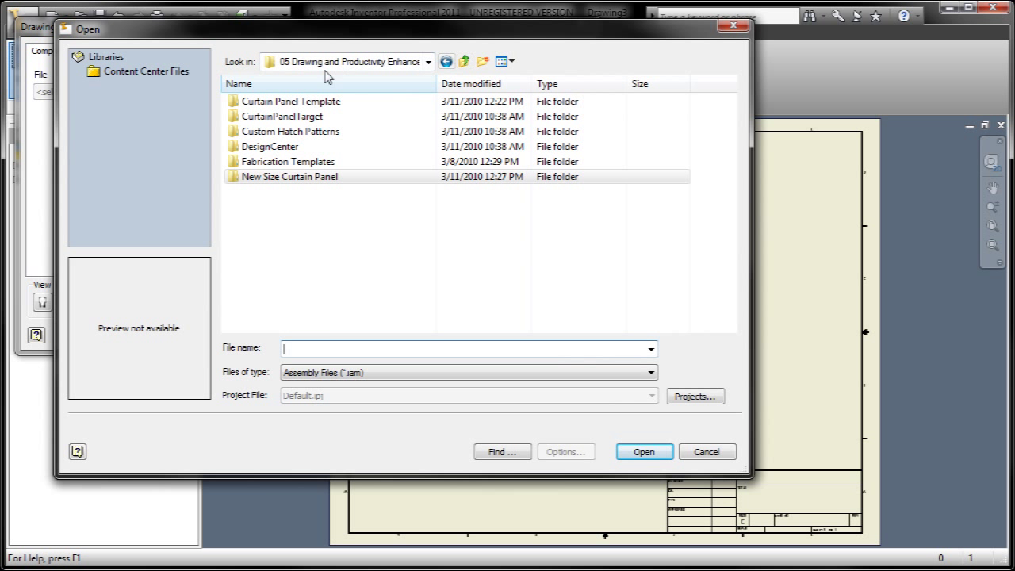
double_click(305, 101)
left_click(255, 102)
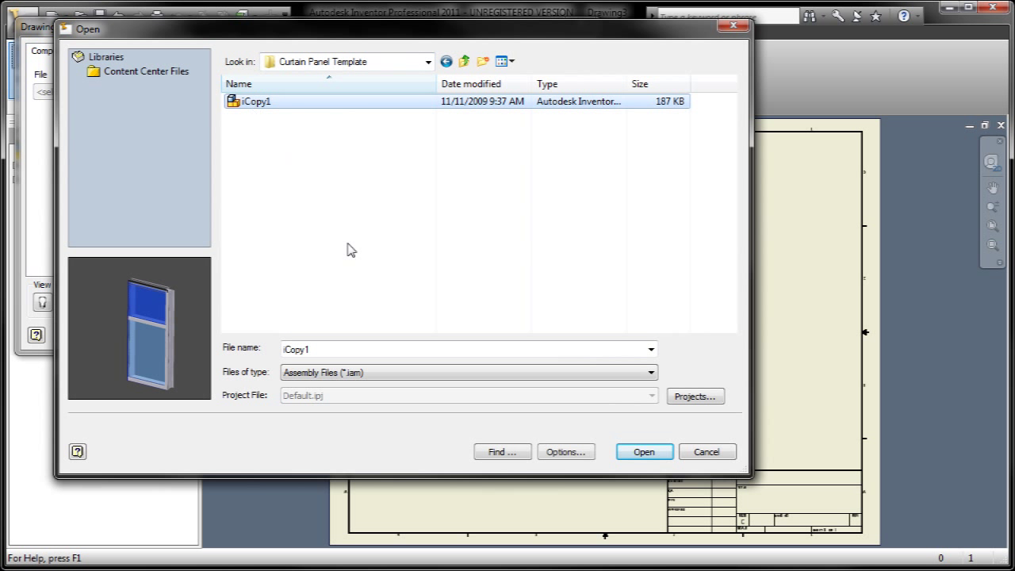
left_click(644, 452)
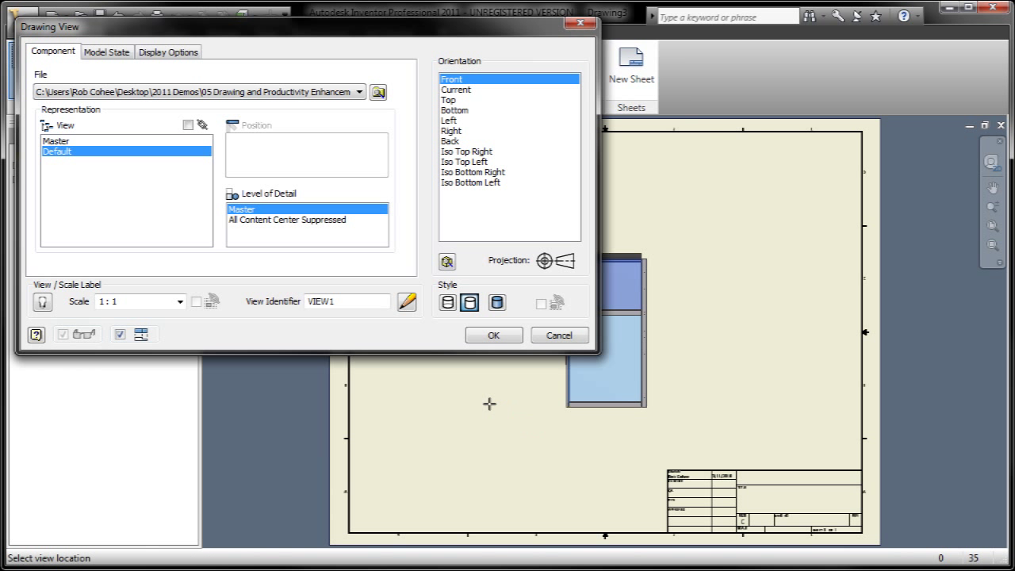
left_click(181, 301)
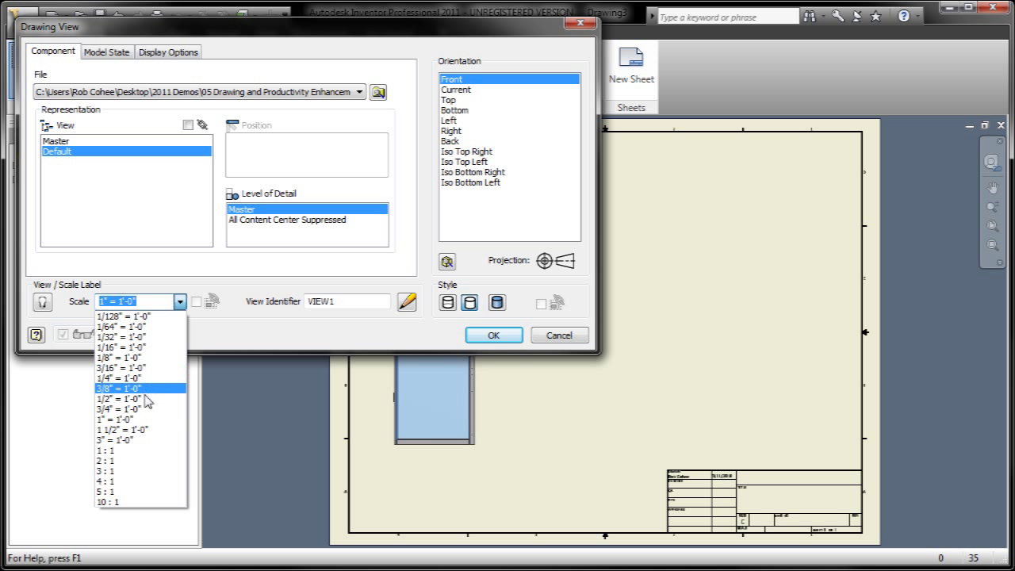
left_click(127, 418)
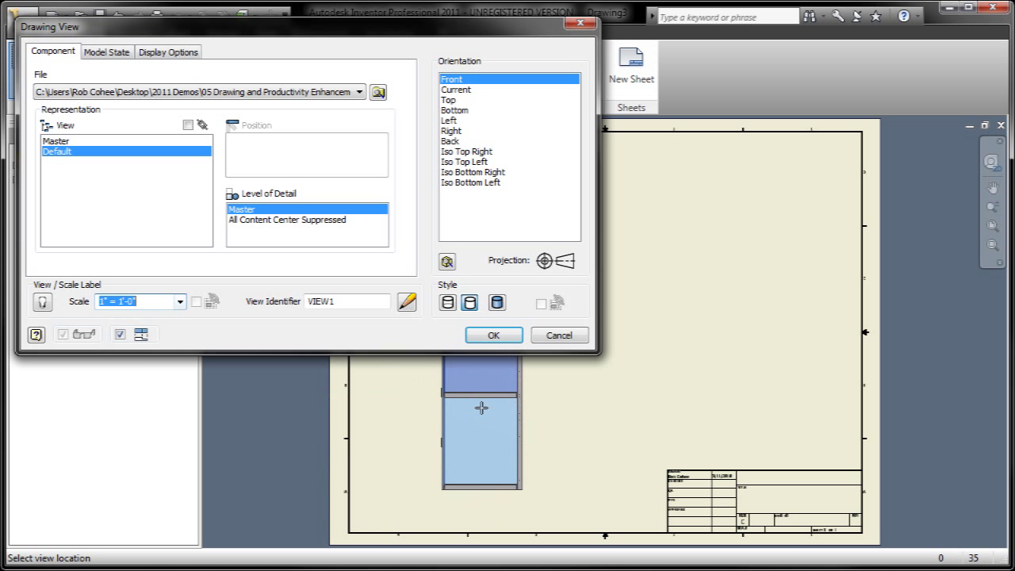
Place the front view, a projected top view and an isometric view at upper right
left_click(485, 375)
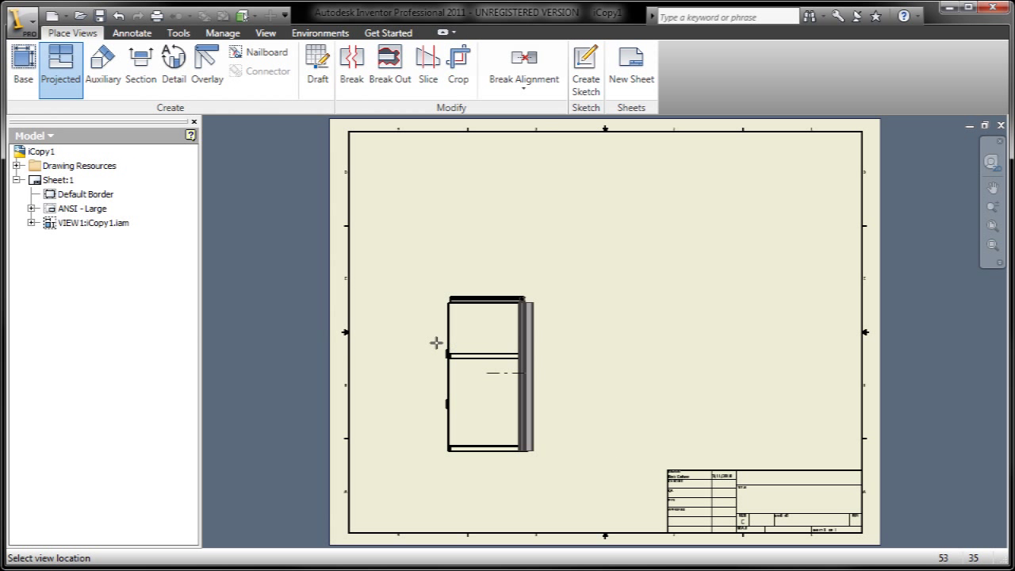
left_click(487, 219)
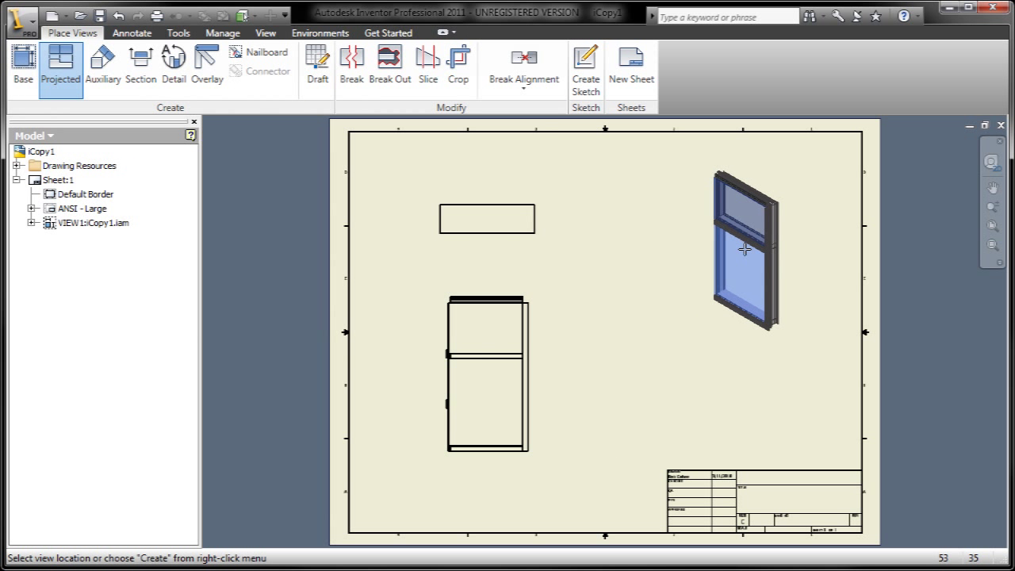
left_click(747, 252)
right_click(753, 256)
left_click(759, 263)
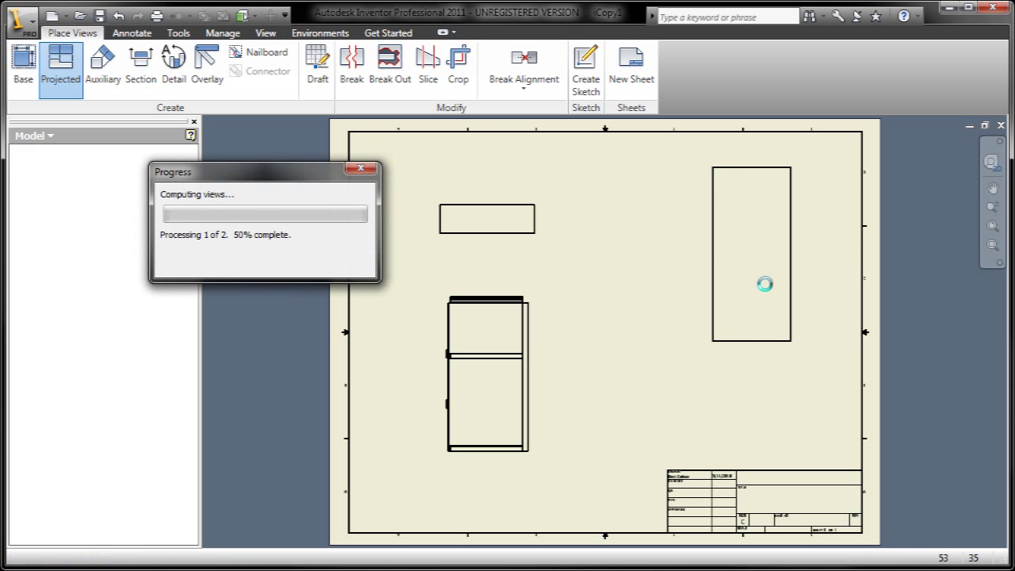
Switch the isometric view's style to Shaded
mouse_move(777, 278)
middle_mouse_down()
mouse_move(657, 370)
mouse_move(677, 455)
middle_mouse_up()
scroll(714, 329, "up", 5)
scroll(676, 455, "up", 1)
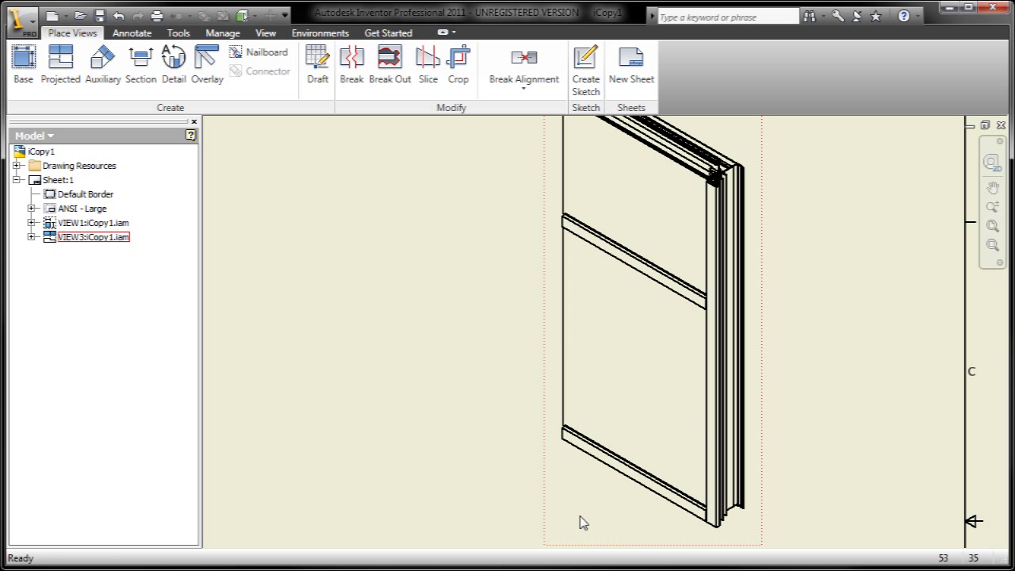
double_click(577, 512)
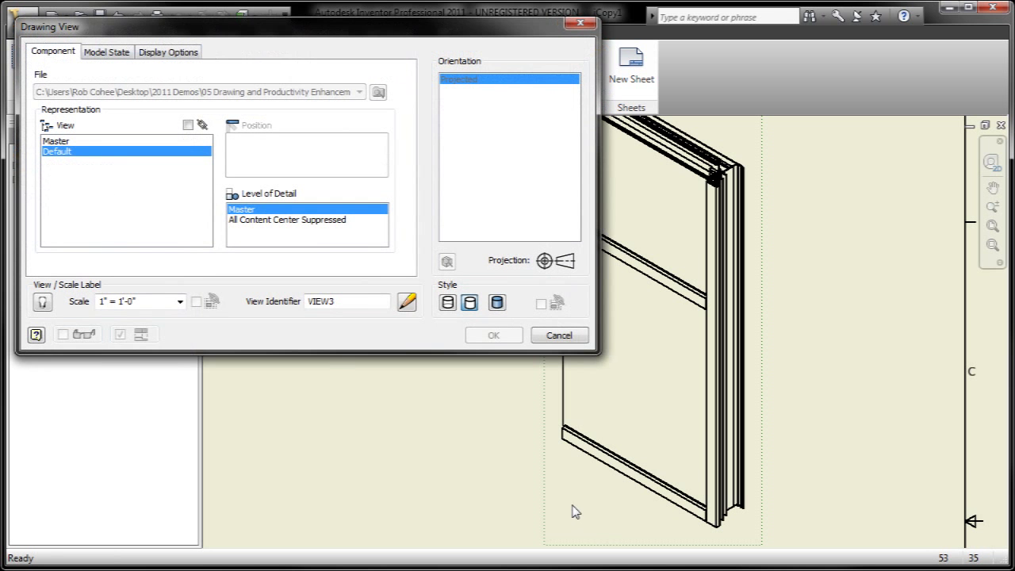
left_click(496, 302)
left_click(491, 336)
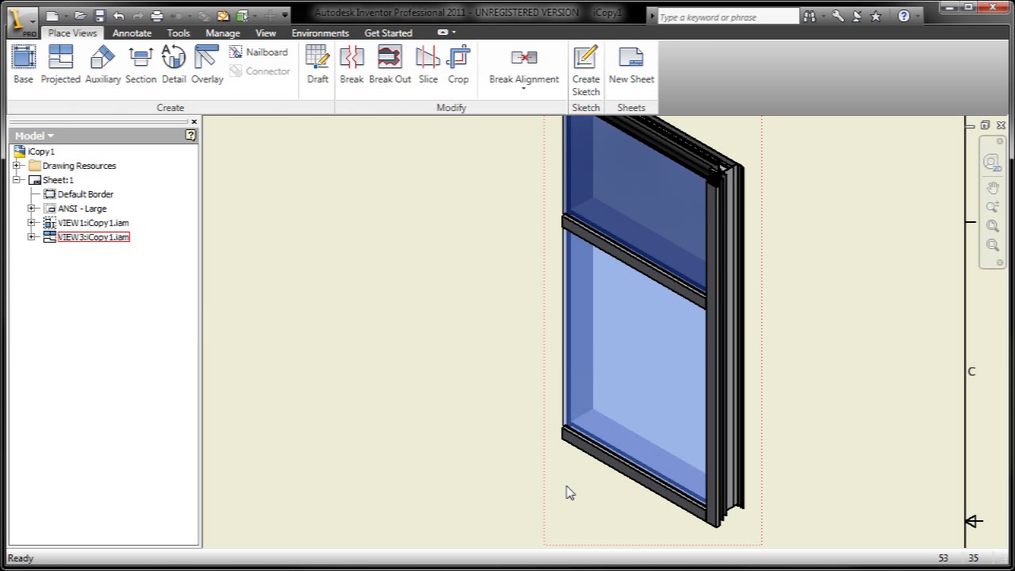
scroll(569, 492, "down", 1)
right_click(568, 488)
Retrieve chosen panel dimensions, including the upper sash height, onto the isometric view
mouse_move(611, 244)
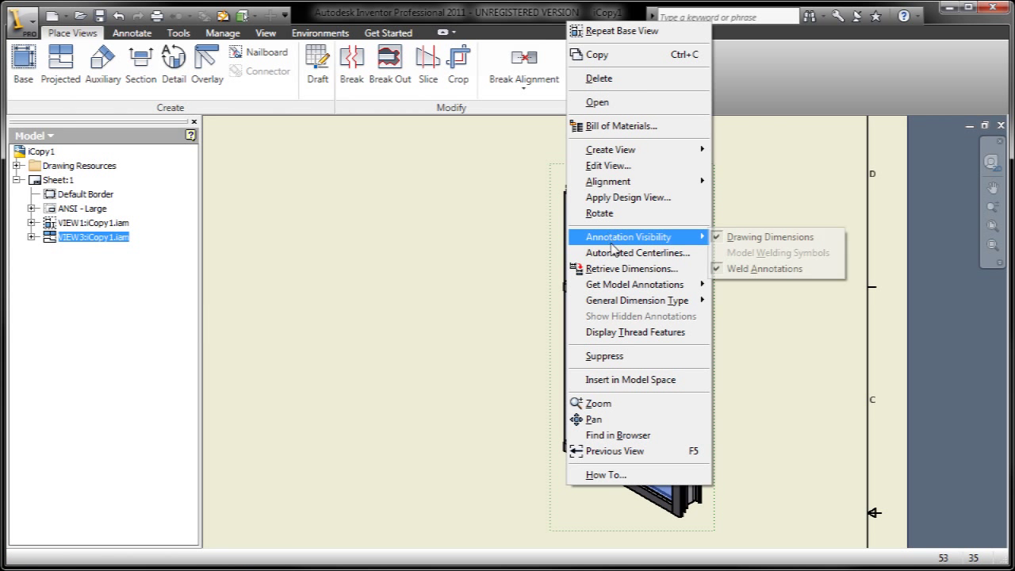
left_click(614, 269)
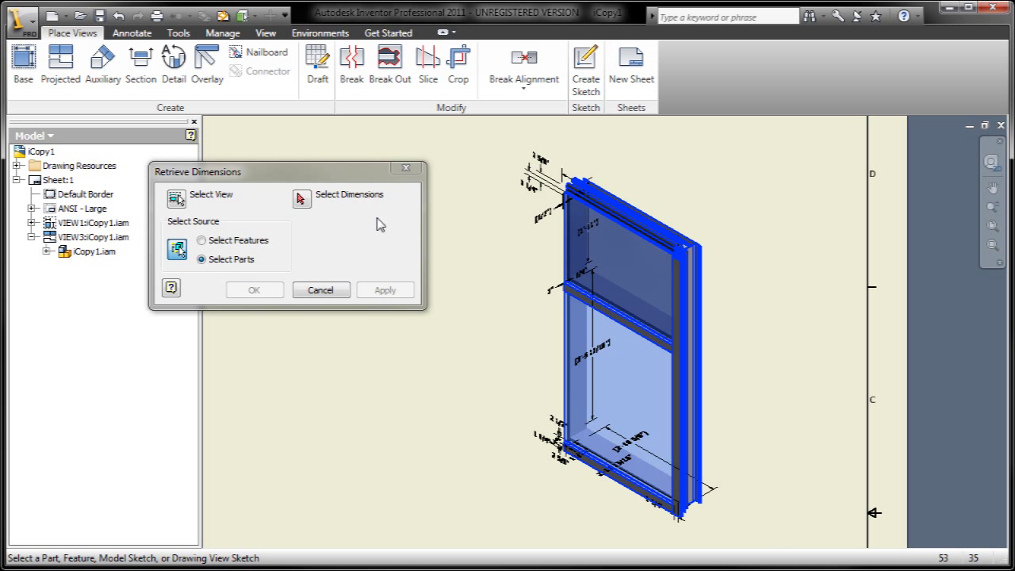
left_click(302, 200)
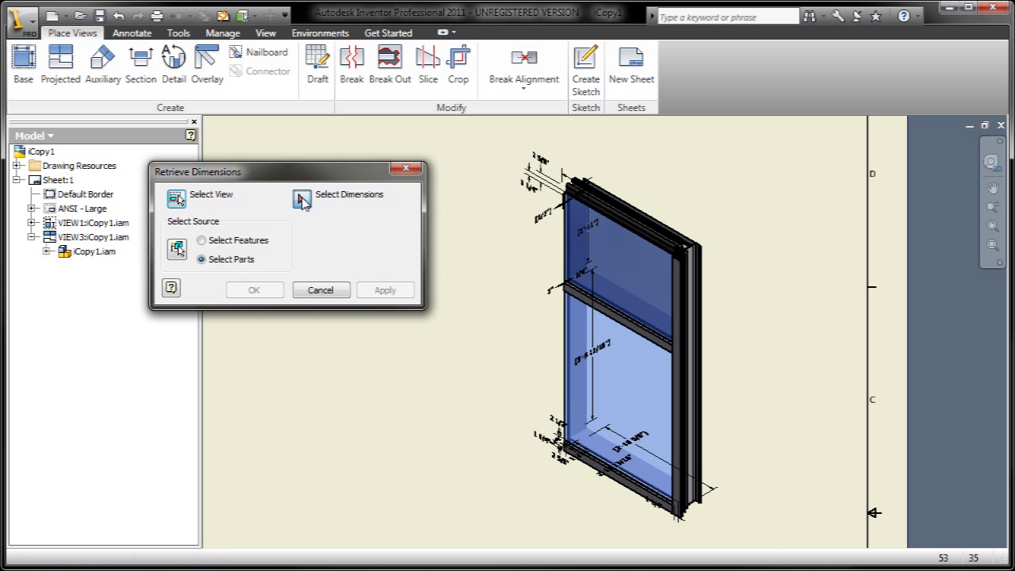
left_click(591, 232)
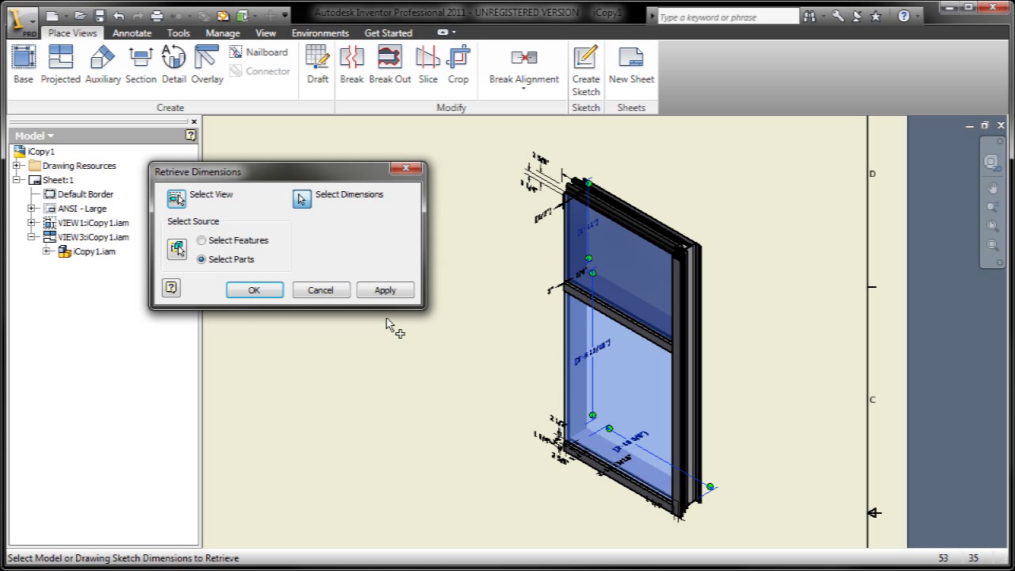
left_click(374, 291)
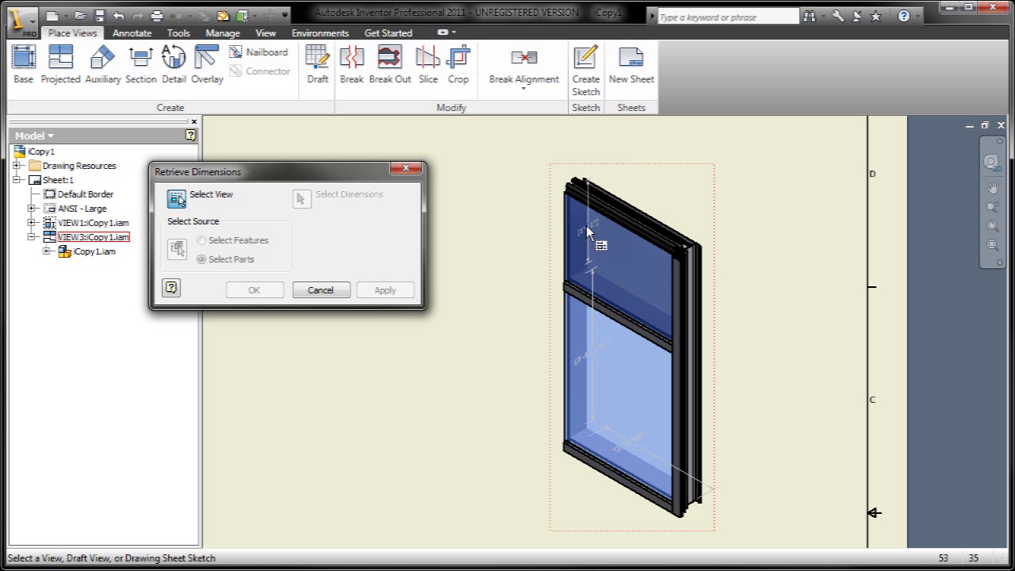
Move the three retrieved dimensions, including 3'-5 11/16" and 2'-10 5/8", clear of the panel
left_click(337, 290)
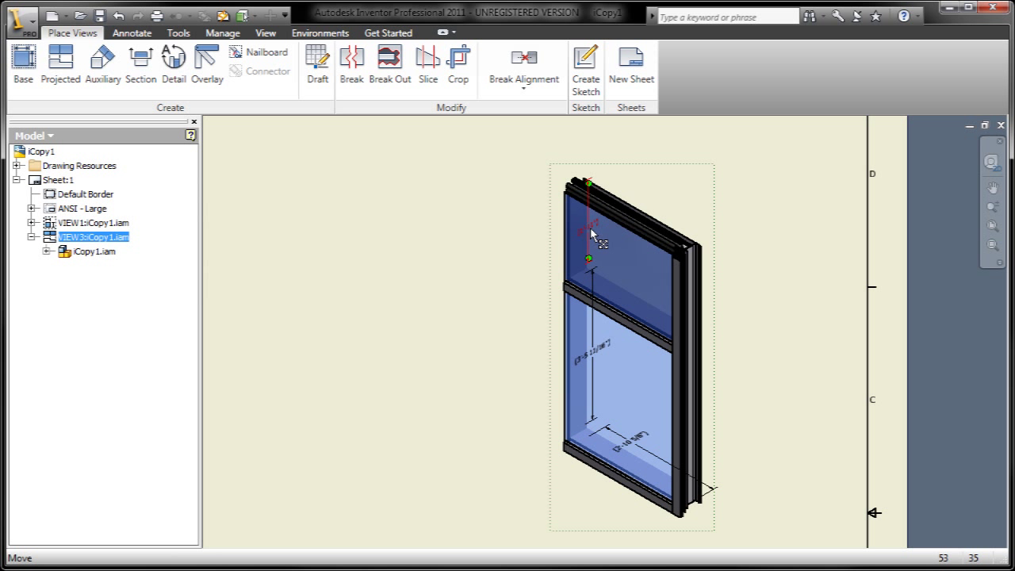
left_click_drag(596, 237, 534, 255)
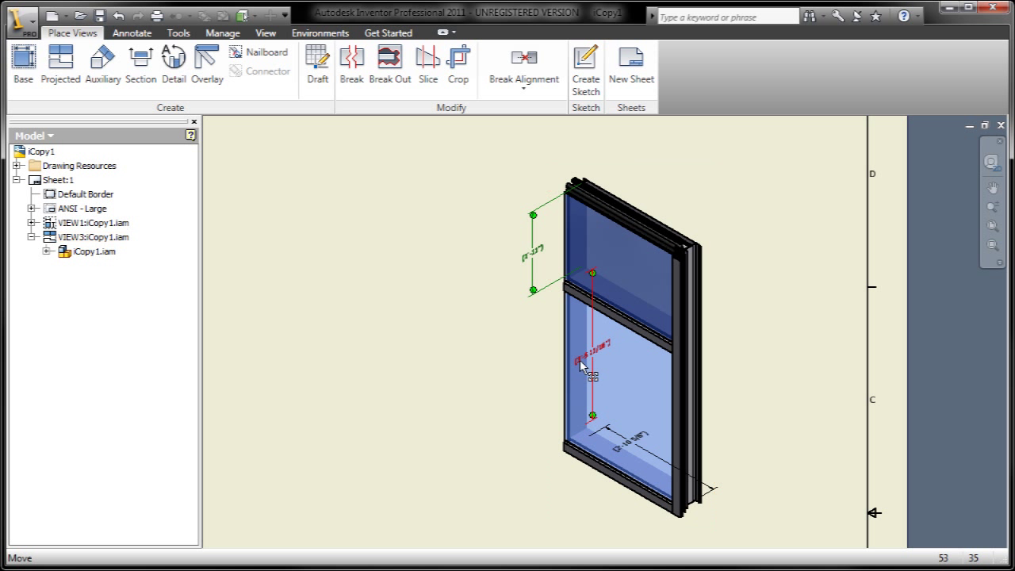
left_click_drag(593, 353, 544, 387)
mouse_move(621, 449)
left_mouse_down()
mouse_move(629, 457)
mouse_move(609, 512)
mouse_move(565, 485)
mouse_move(587, 496)
mouse_move(557, 492)
left_mouse_up()
scroll(558, 491, "up", 3)
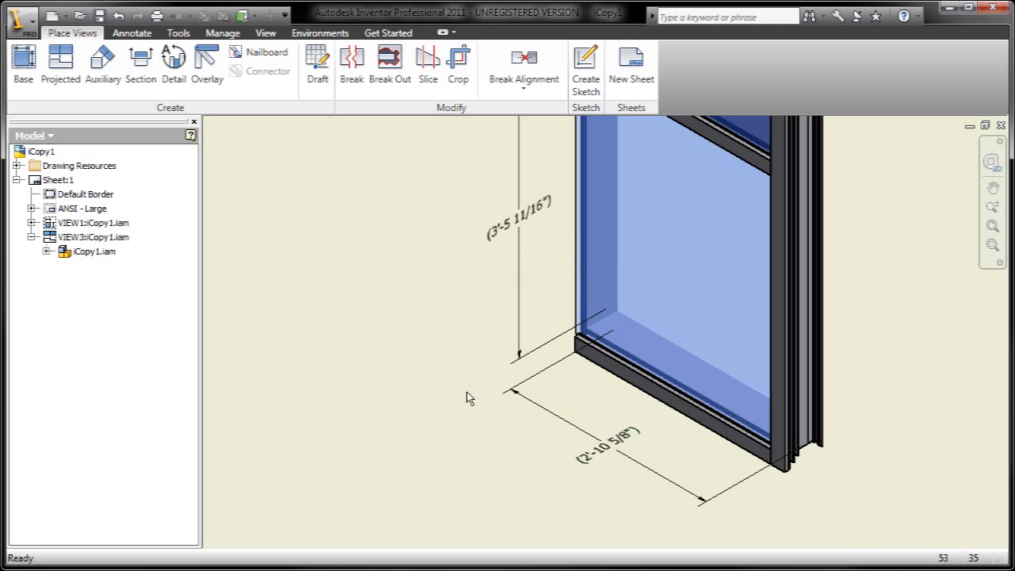
left_click(992, 225)
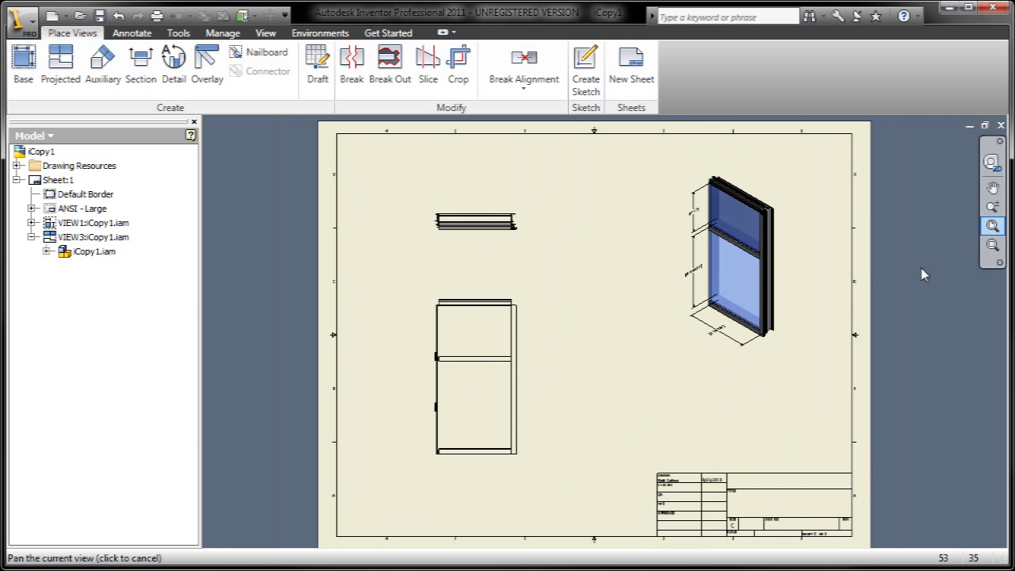
Start a section view from the front view
right_click(482, 382)
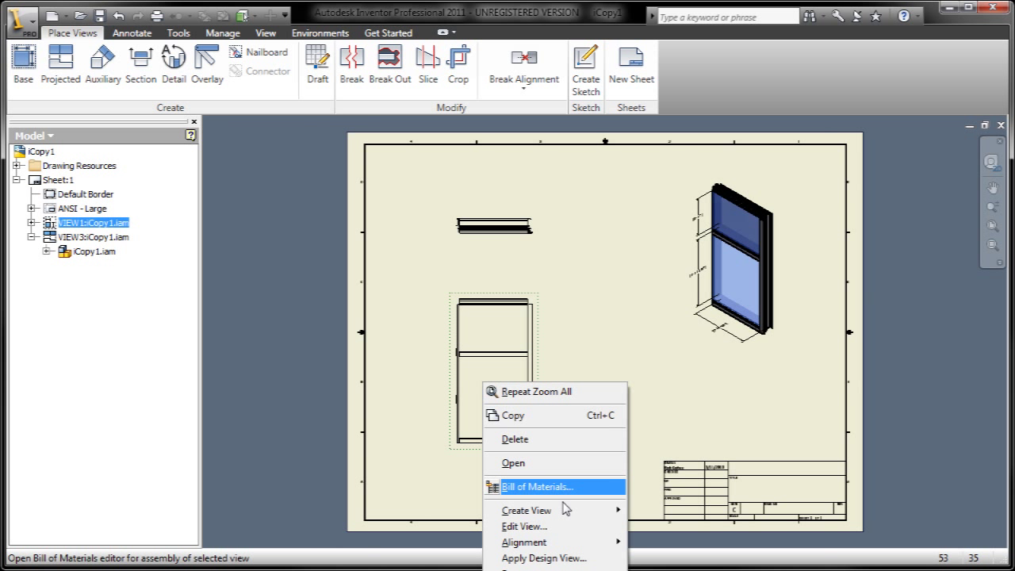
mouse_move(568, 511)
left_click(662, 550)
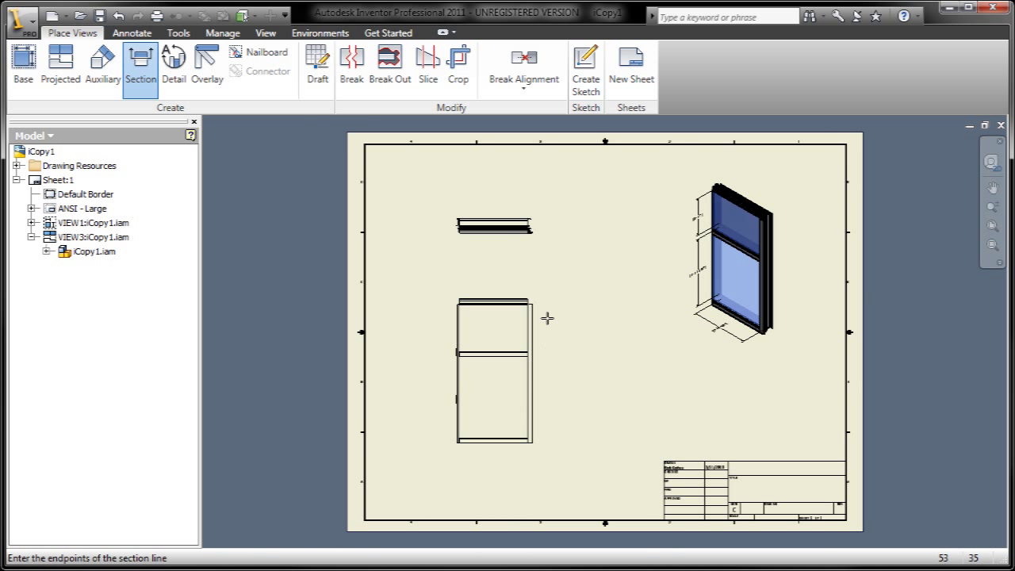
Draw a vertical section line through the front view and place section view A to its right
left_click(503, 468)
right_click(507, 469)
left_click(528, 478)
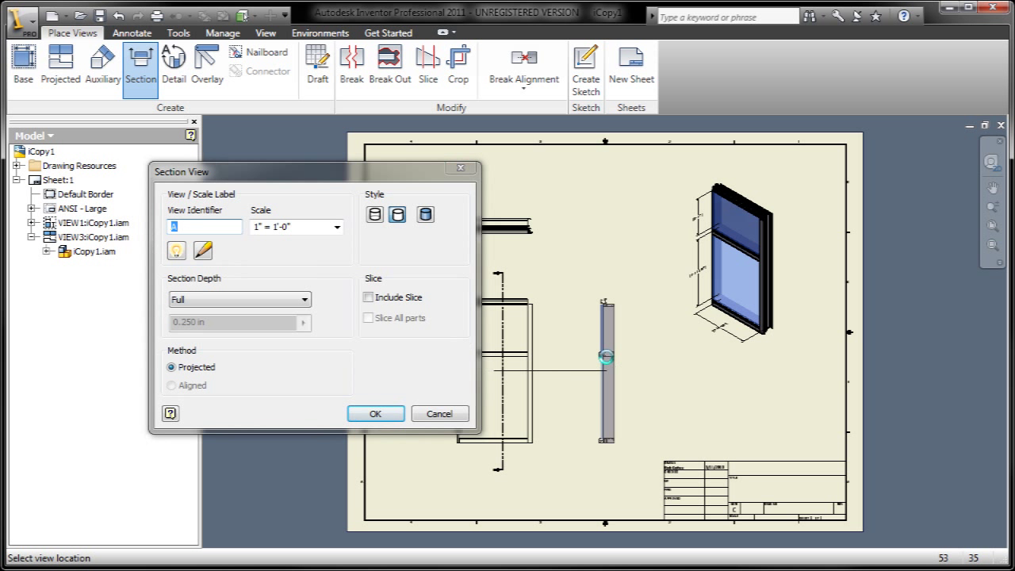
left_click(606, 357)
scroll(611, 329, "up", 5)
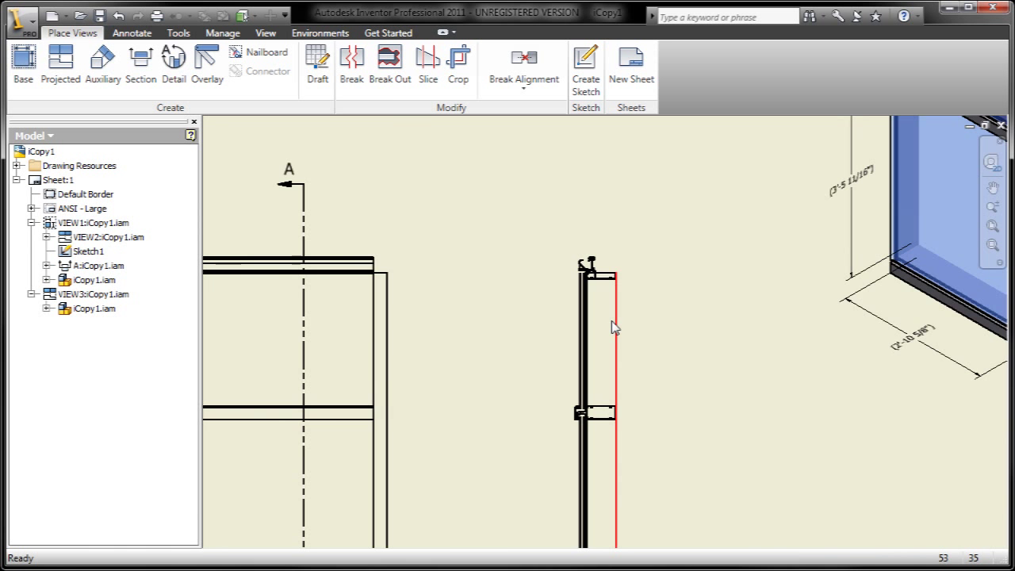
Create circular Detail B around the top of section A at 3" = 1'-0", placed above it
left_click(605, 317)
right_click(606, 319)
mouse_move(714, 418)
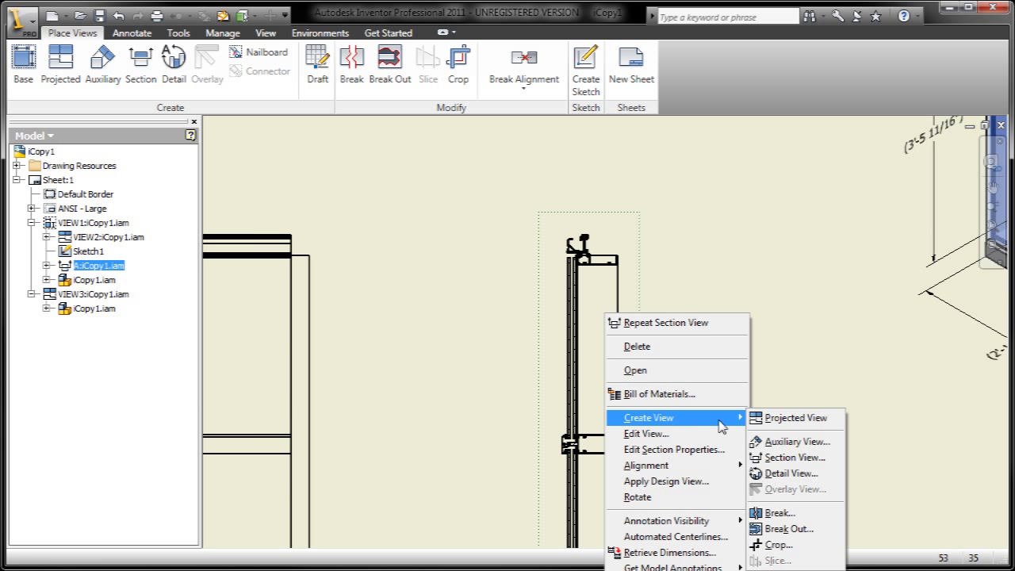
left_click(779, 473)
left_click(587, 315)
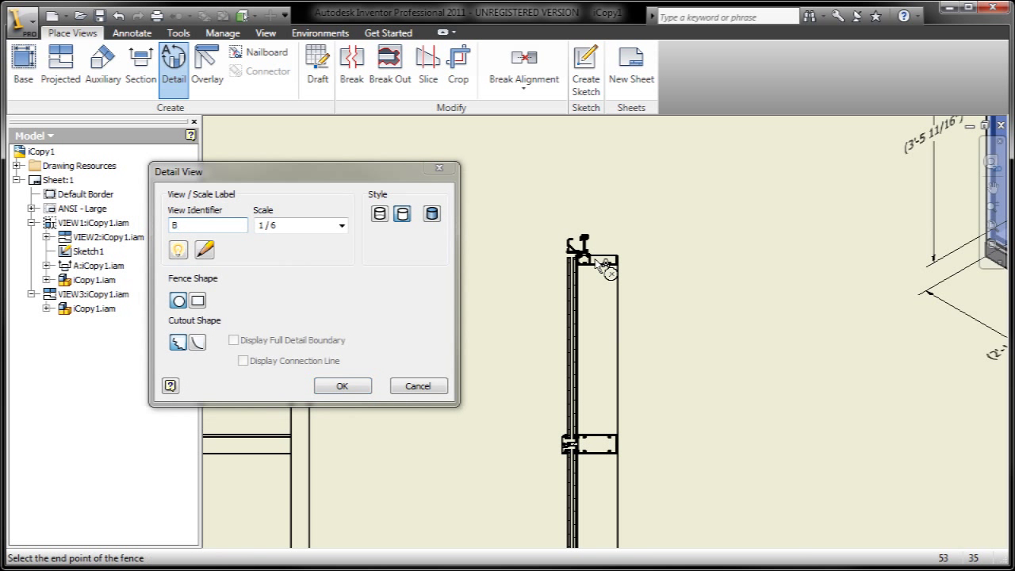
left_click(654, 307)
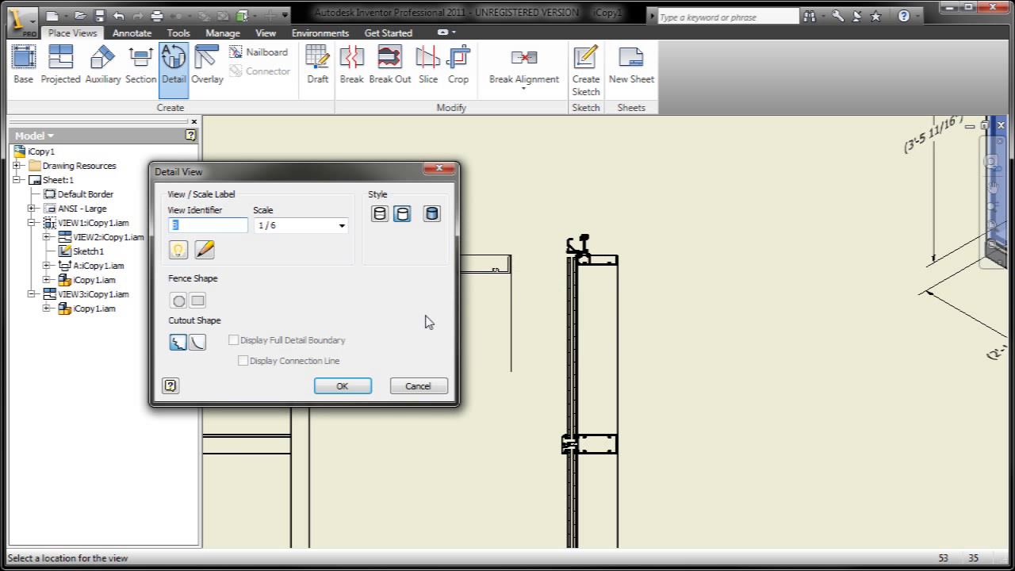
scroll(516, 291, "down", 3)
mouse_move(516, 291)
middle_mouse_down()
mouse_move(542, 315)
mouse_move(546, 432)
middle_mouse_up()
scroll(545, 432, "down", 3)
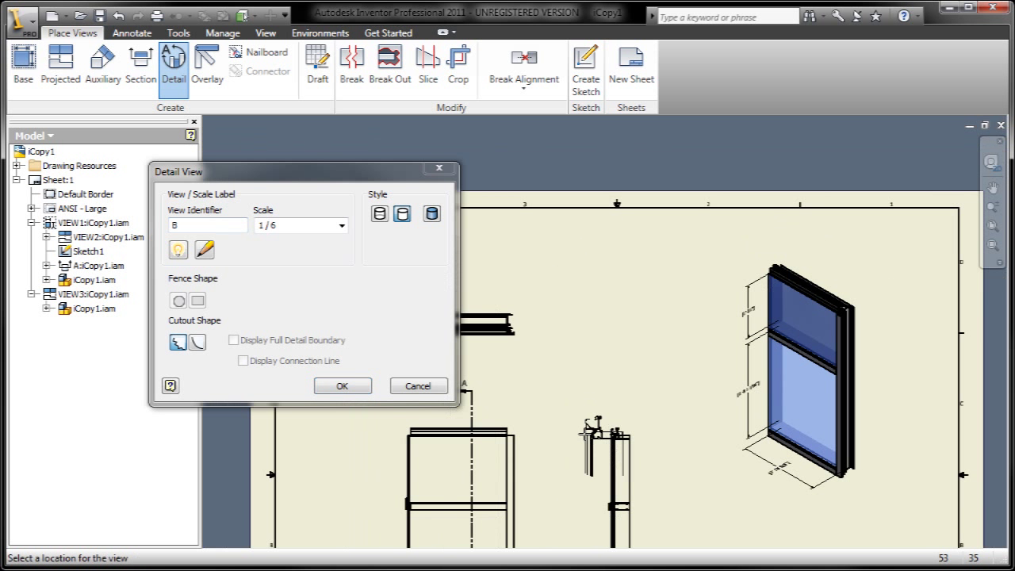
left_click(341, 225)
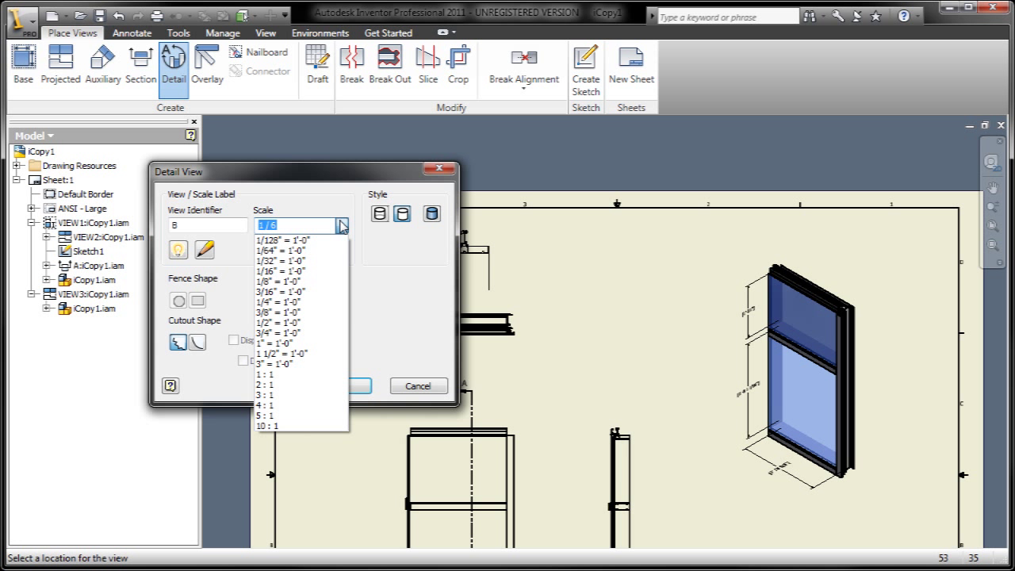
left_click(317, 363)
left_click(619, 320)
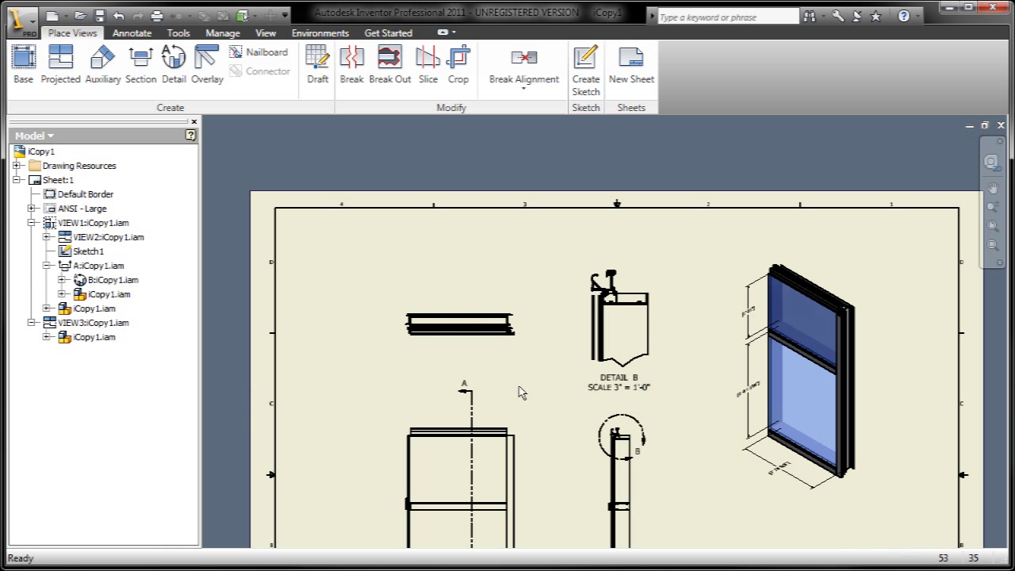
scroll(484, 367, "up", 2)
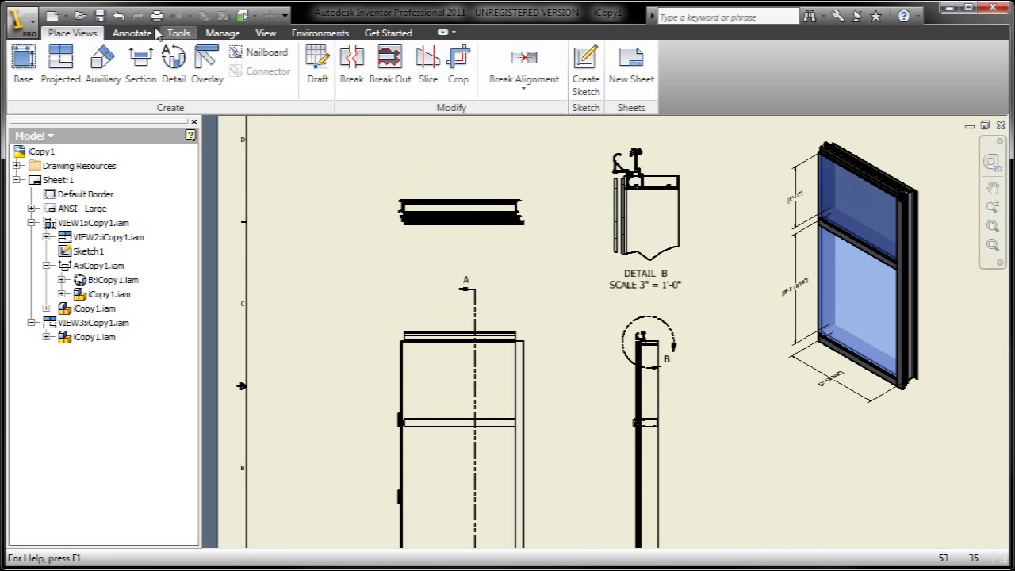
Dimension the front view's 5'-10 15/16" height and 2'-10 5/8" width, and the top view's 2'-10 5/8" width
left_click(132, 35)
left_click(33, 68)
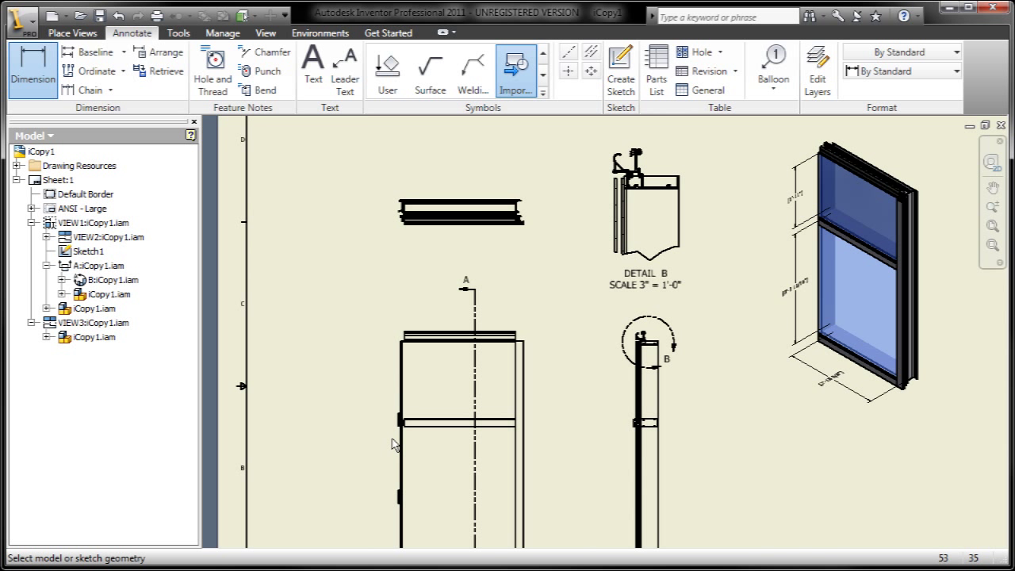
left_click(399, 381)
left_click(369, 387)
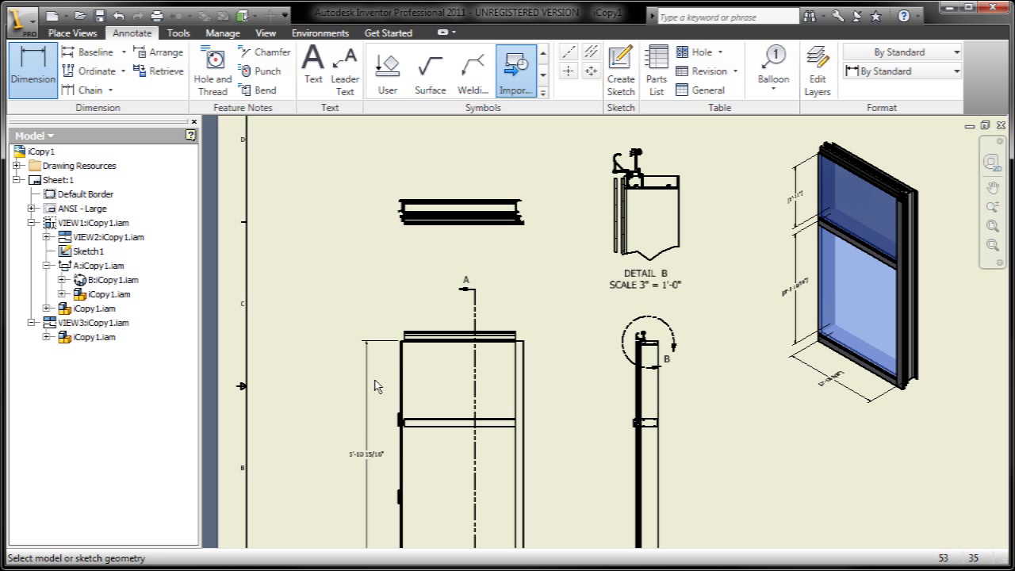
left_click(433, 335)
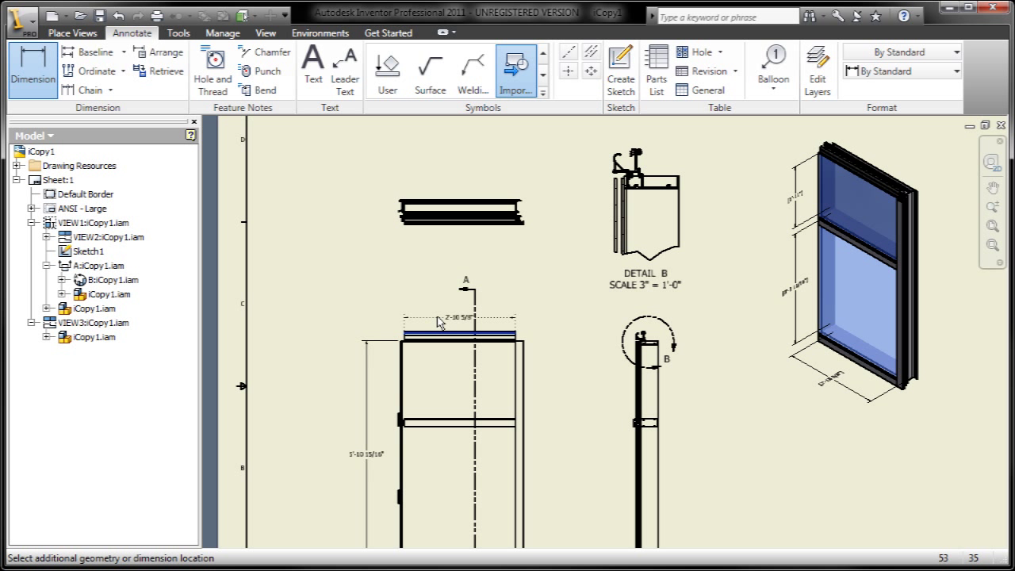
left_click(442, 318)
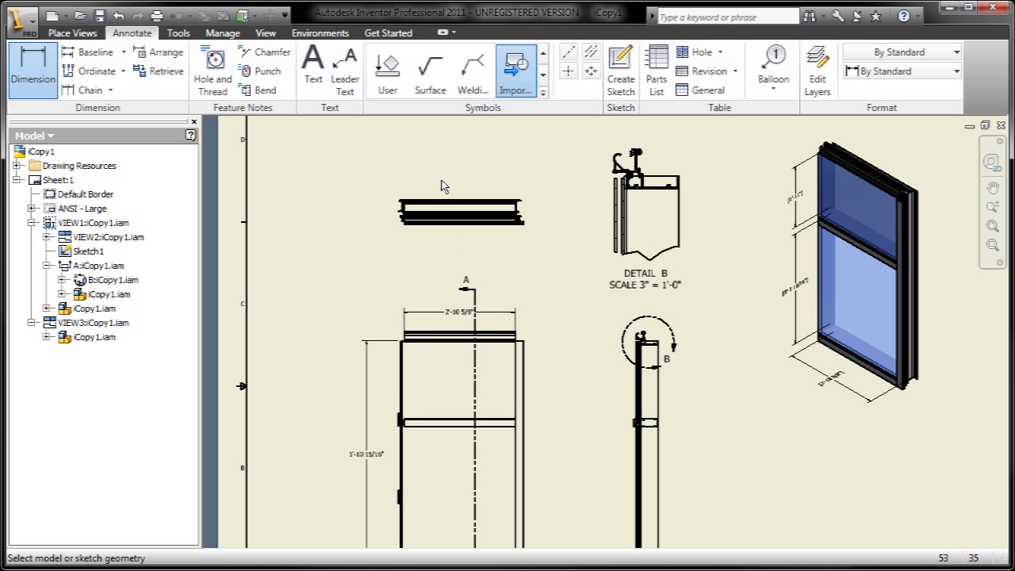
scroll(441, 184, "up", 3)
left_click(445, 229)
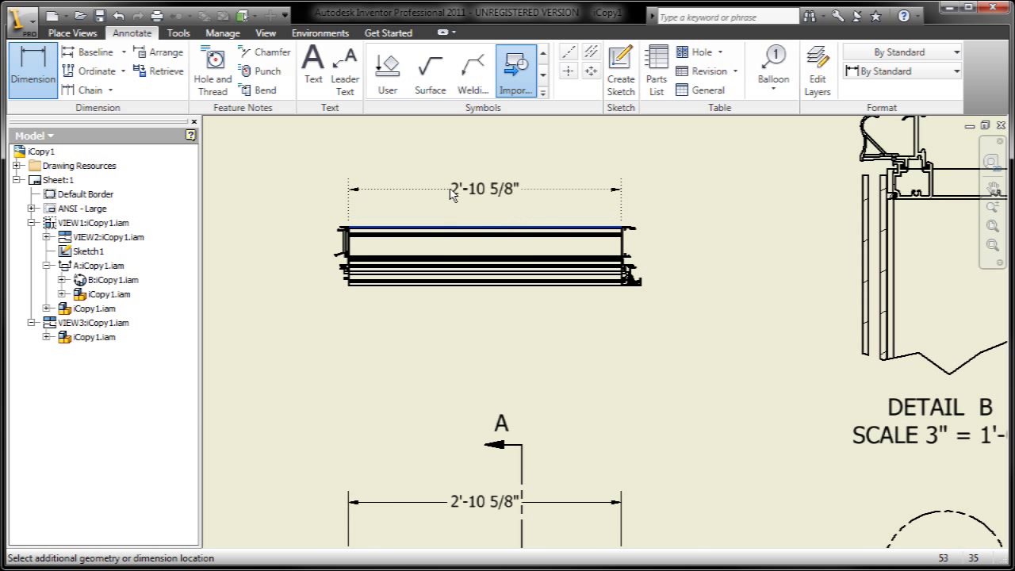
left_click(452, 190)
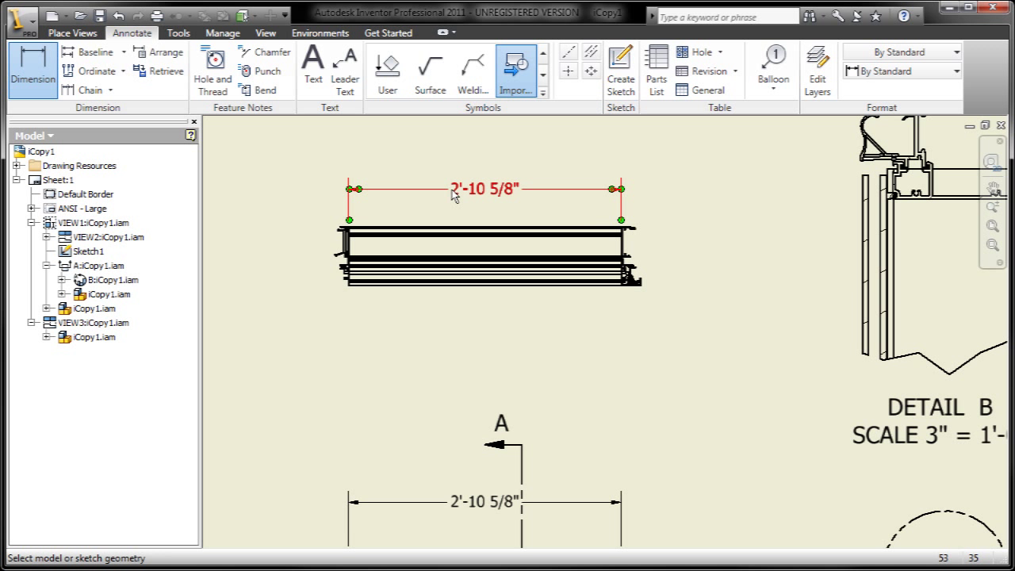
Add a 1/2" gap dimension in Detail B and move it left of the gap
middle_click_drag(453, 191, 251, 249)
middle_click_drag(424, 317, 409, 319)
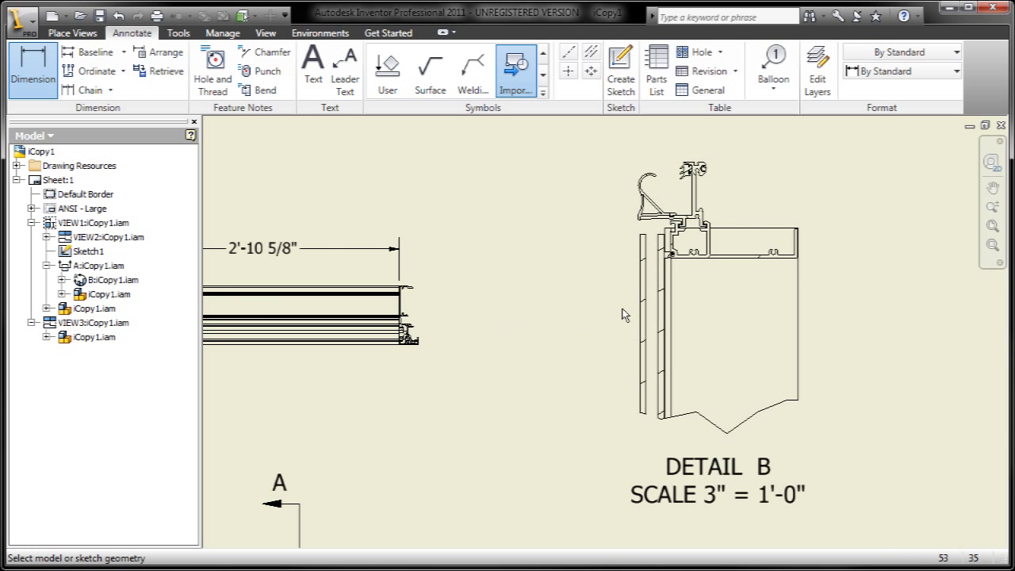
left_click(658, 310)
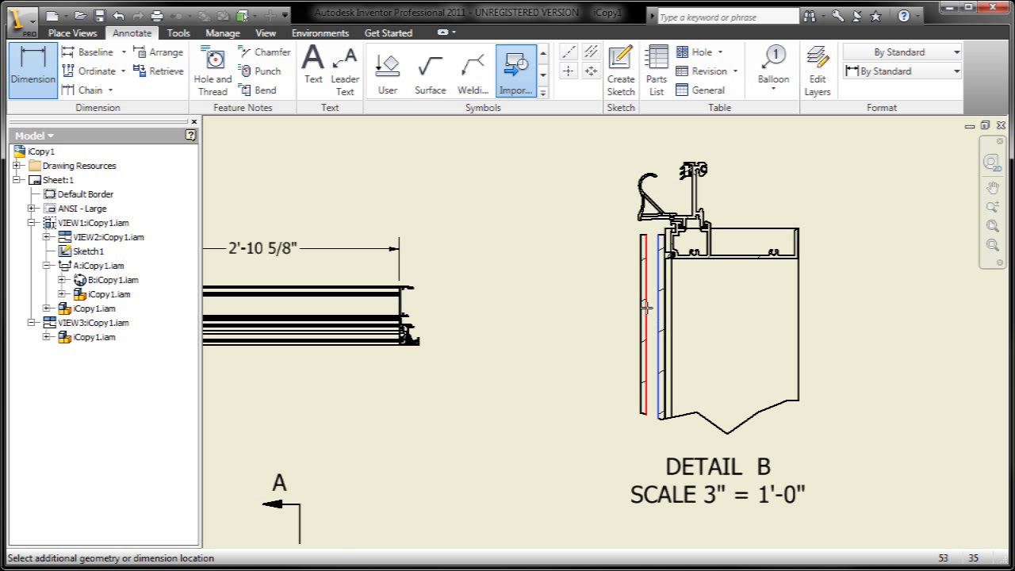
left_click(600, 318)
right_click(600, 317)
left_click(614, 322)
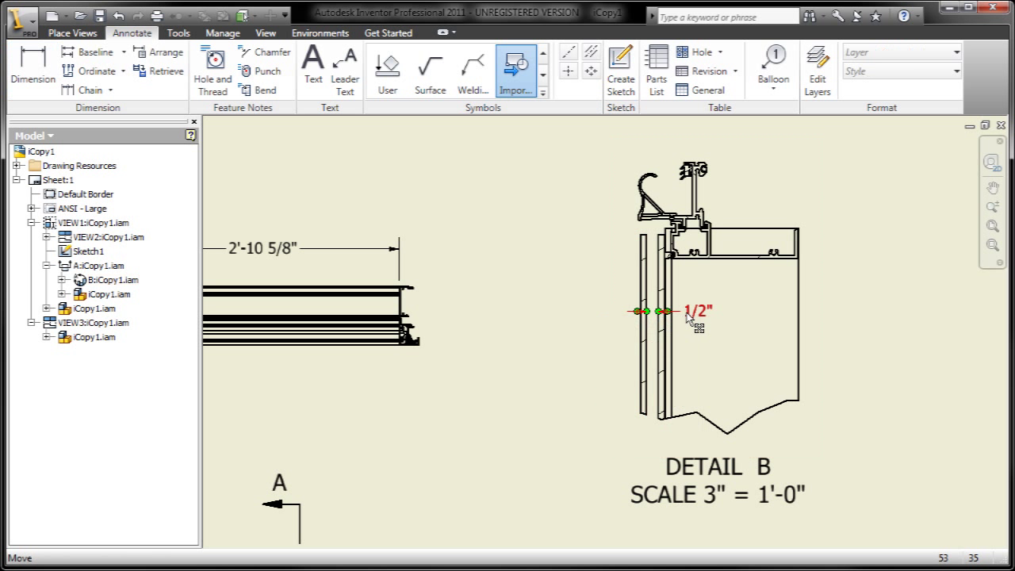
left_click_drag(689, 311, 612, 317)
Enable Leading Zeros in the Architectural (ANSI) dimension style so the gap reads 0'- 1/2"
left_click(223, 32)
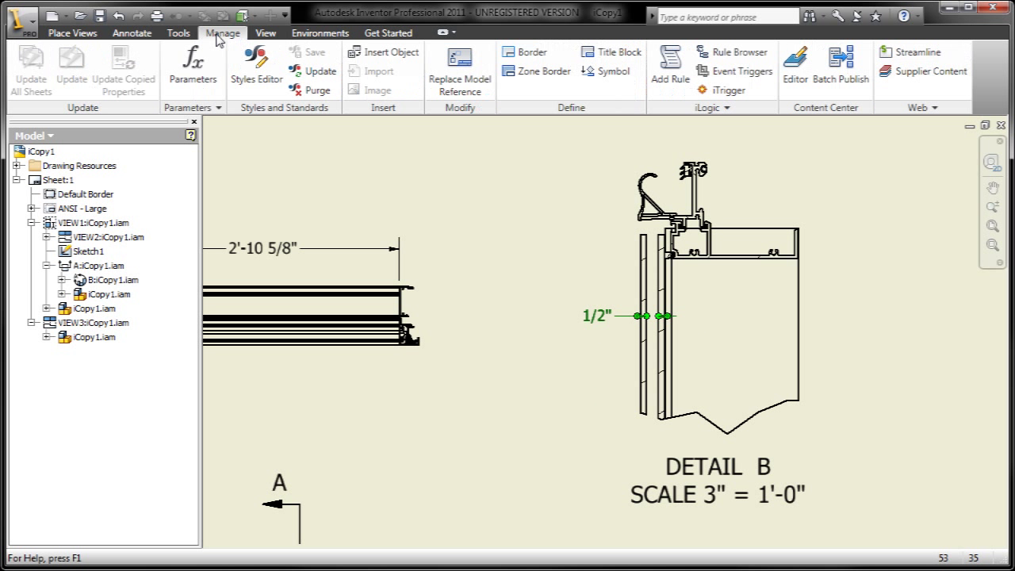
left_click(254, 68)
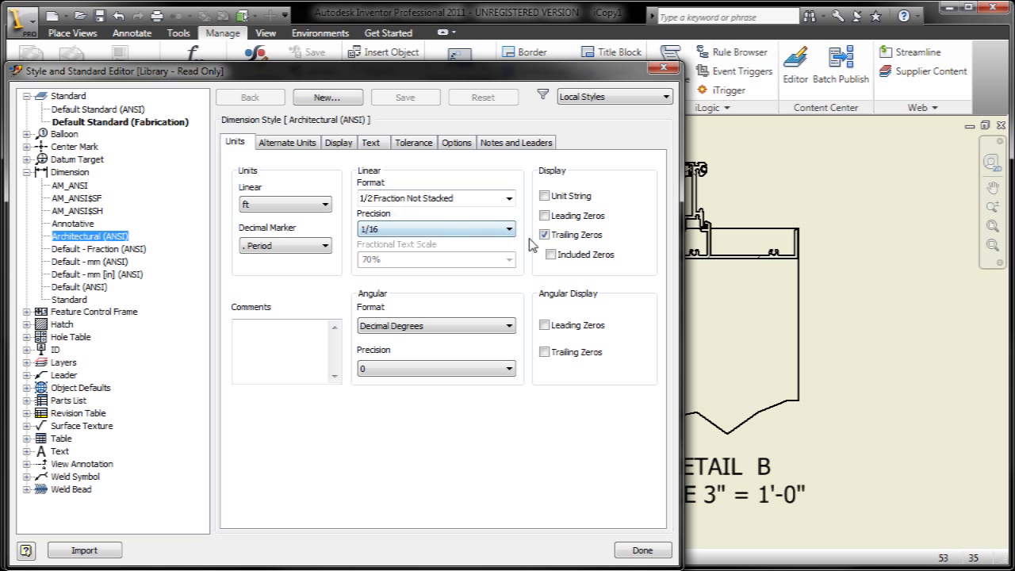
left_click(544, 216)
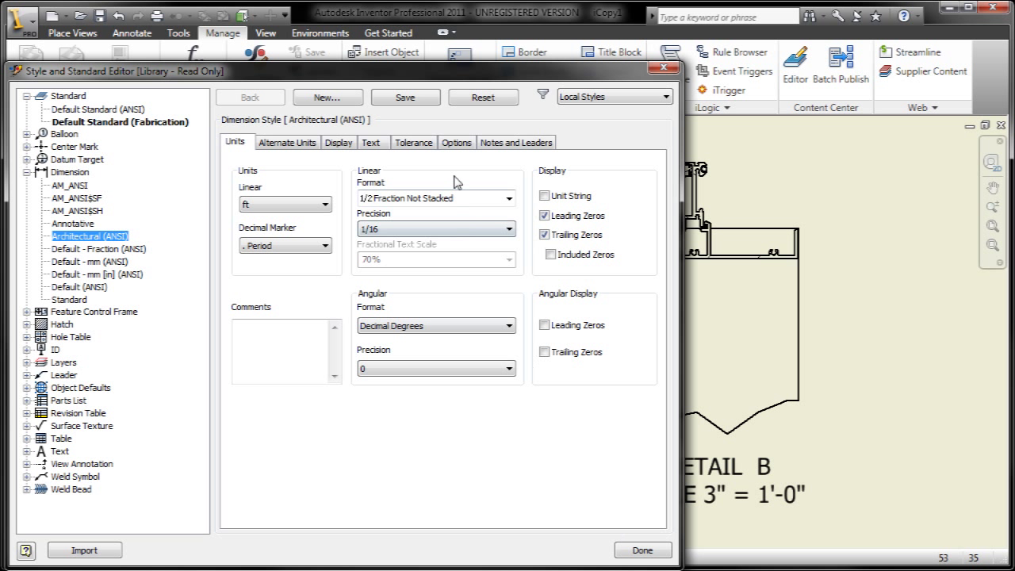
left_click(405, 97)
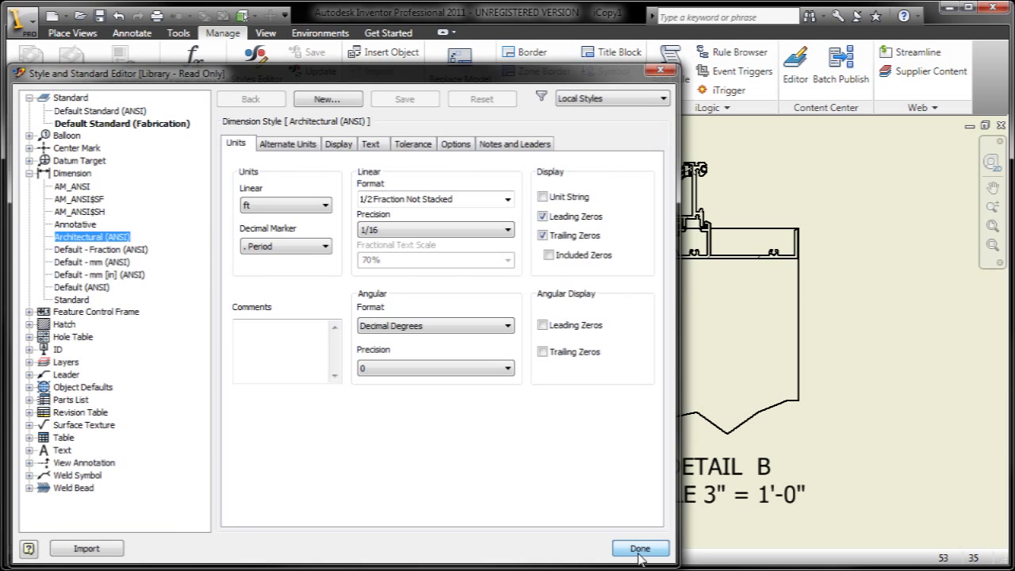
left_click(641, 549)
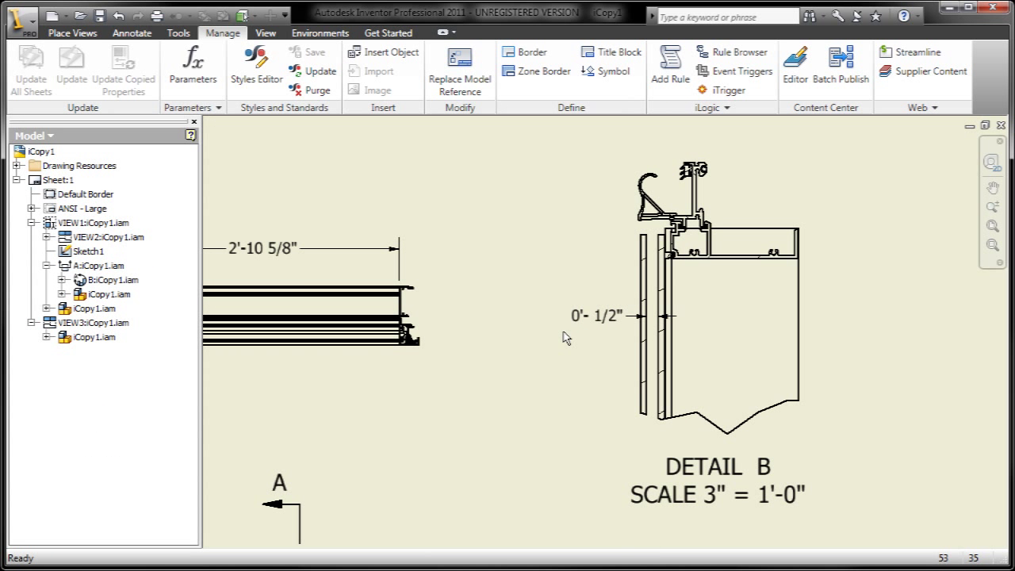
middle_click_drag(505, 374, 555, 234)
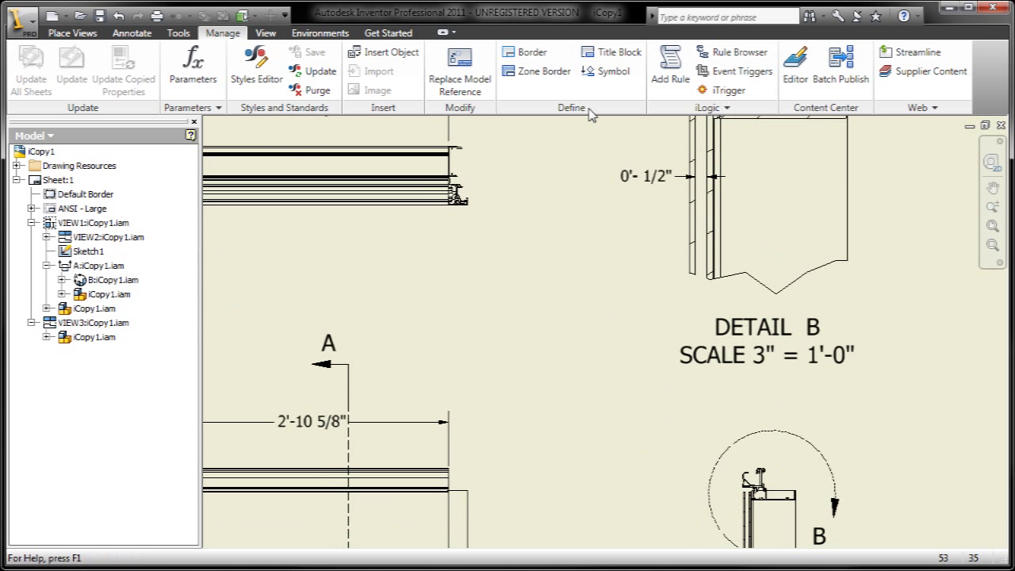
mouse_move(545, 472)
middle_mouse_down()
mouse_move(785, 118)
mouse_move(797, 12)
middle_mouse_up()
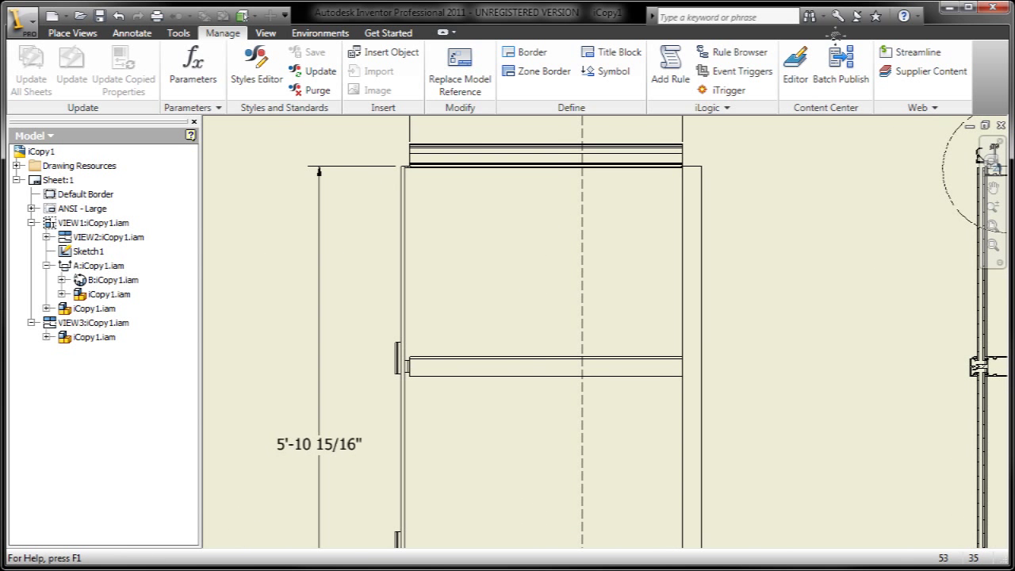
Import the GlassSymbol AutoCAD block at 0.25 scale into the front view's upper glass pane
left_click(132, 33)
left_click(523, 74)
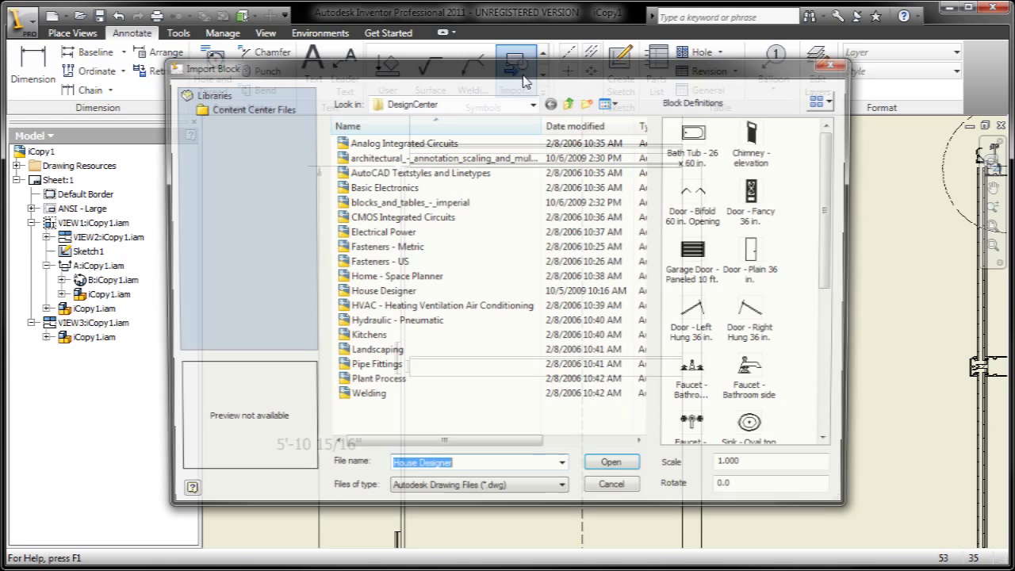
left_click_drag(425, 70, 284, 48)
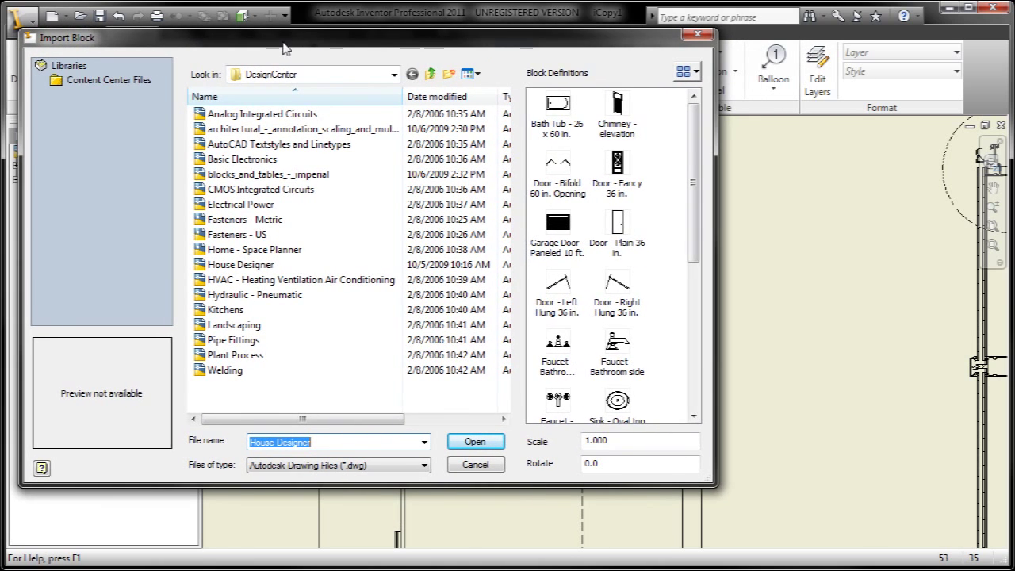
left_click_drag(694, 140, 695, 323)
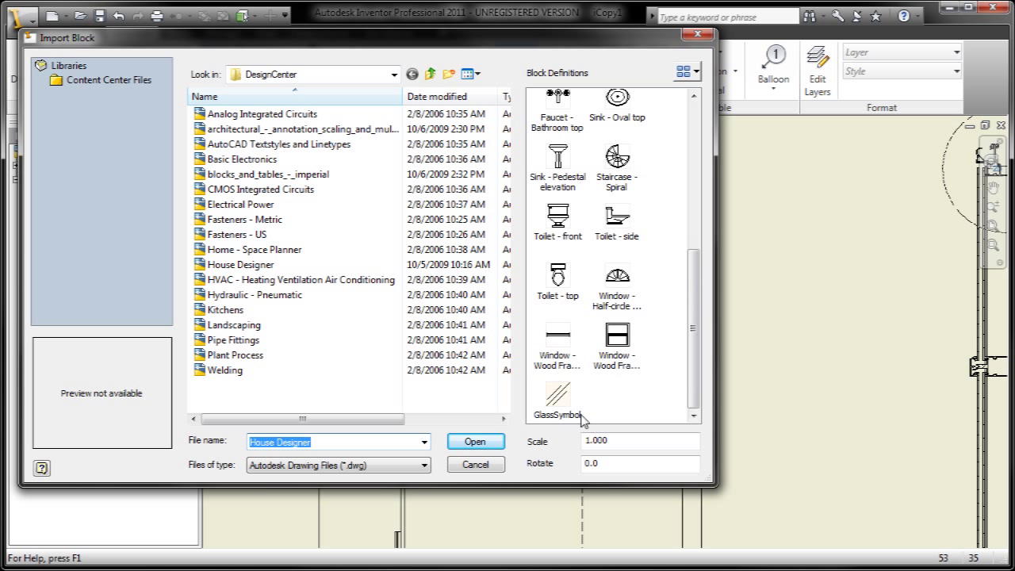
left_click(583, 420)
left_click(620, 440)
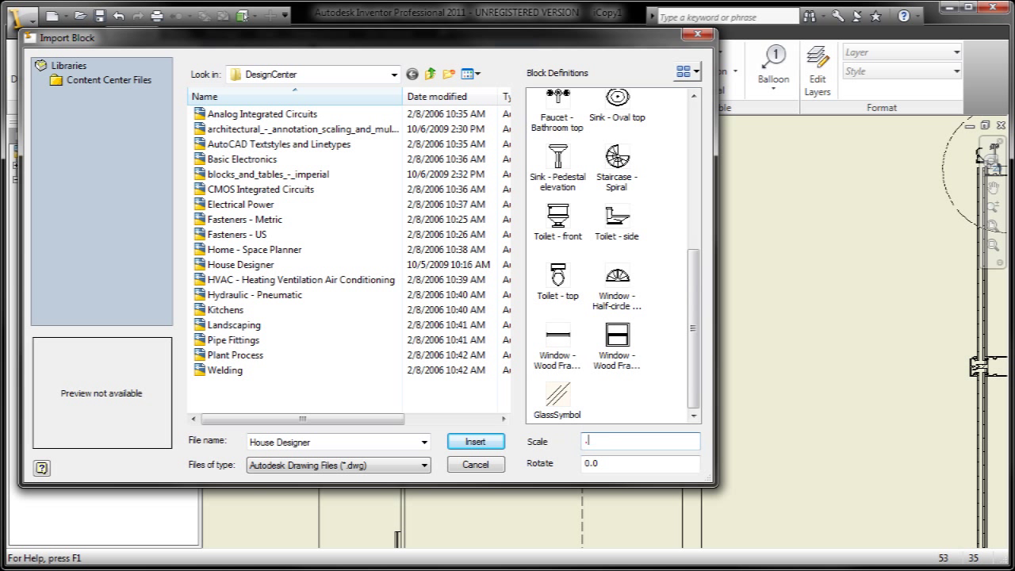
left_click(480, 444)
left_click(551, 265)
right_click(503, 251)
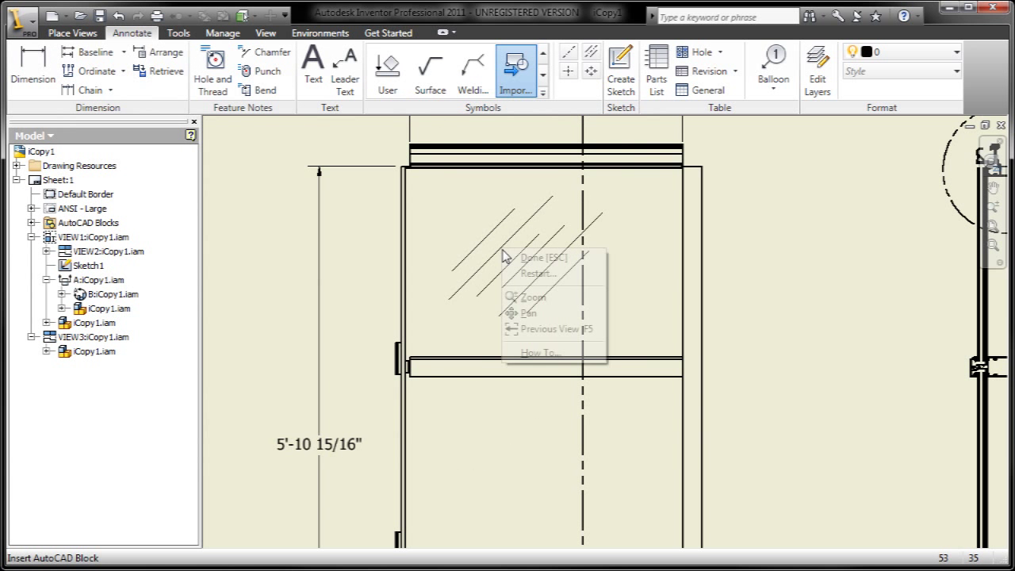
left_click(525, 328)
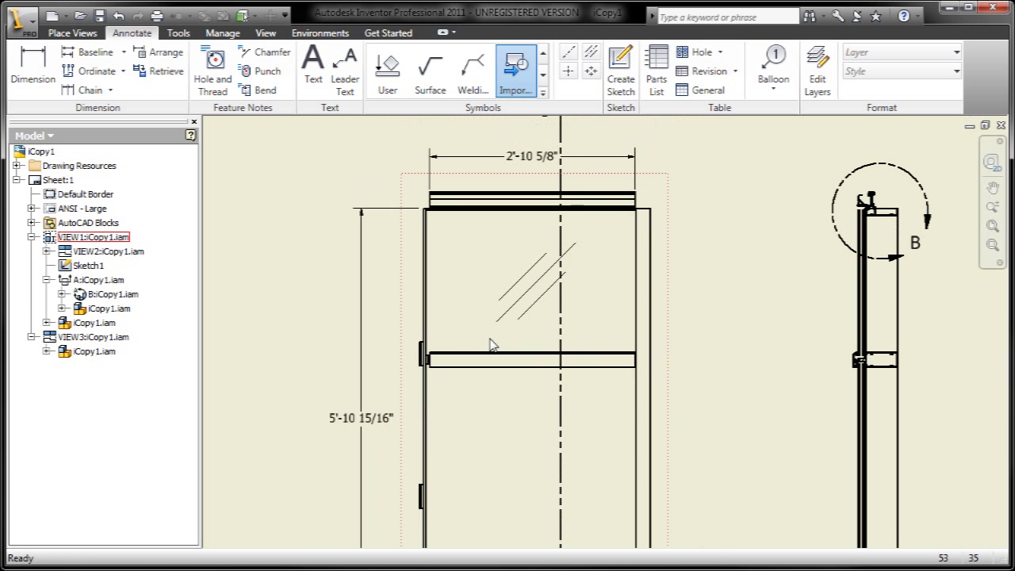
Copy the glass symbol into the lower pane and zoom out to the whole sheet
right_click(516, 308)
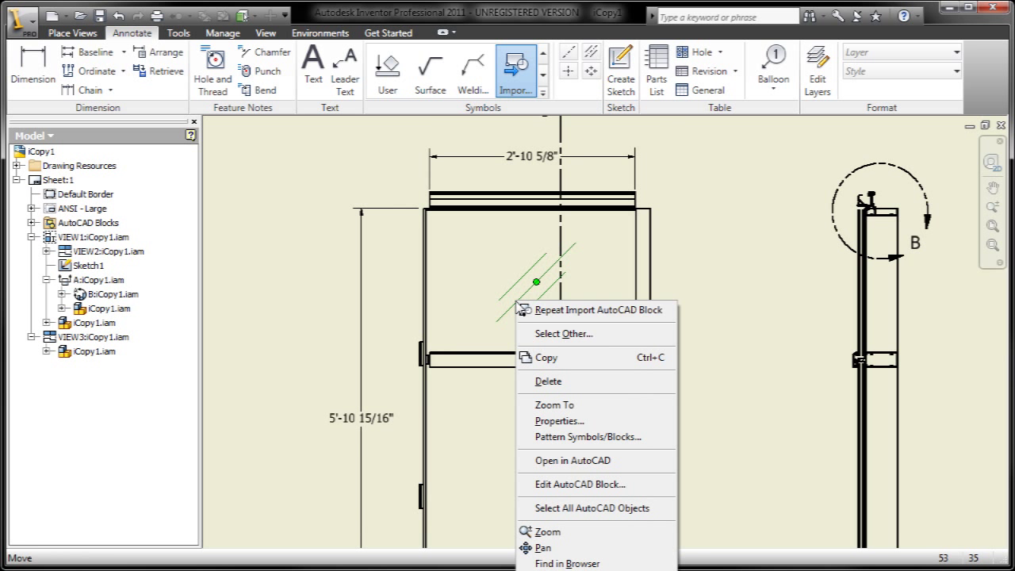
left_click(544, 356)
right_click(269, 282)
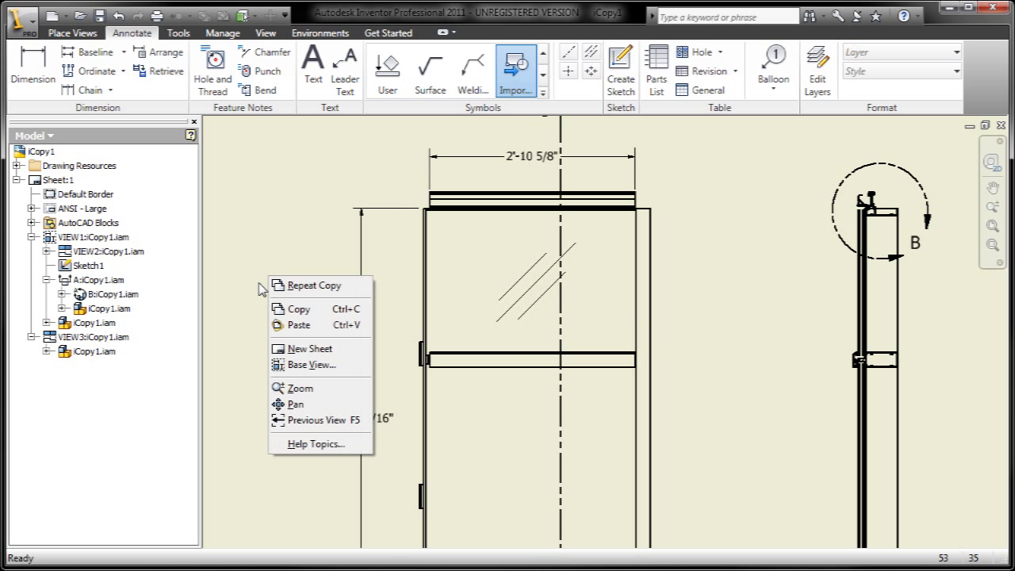
left_click(306, 324)
scroll(336, 308, "down", 1)
middle_click_drag(337, 307, 325, 157)
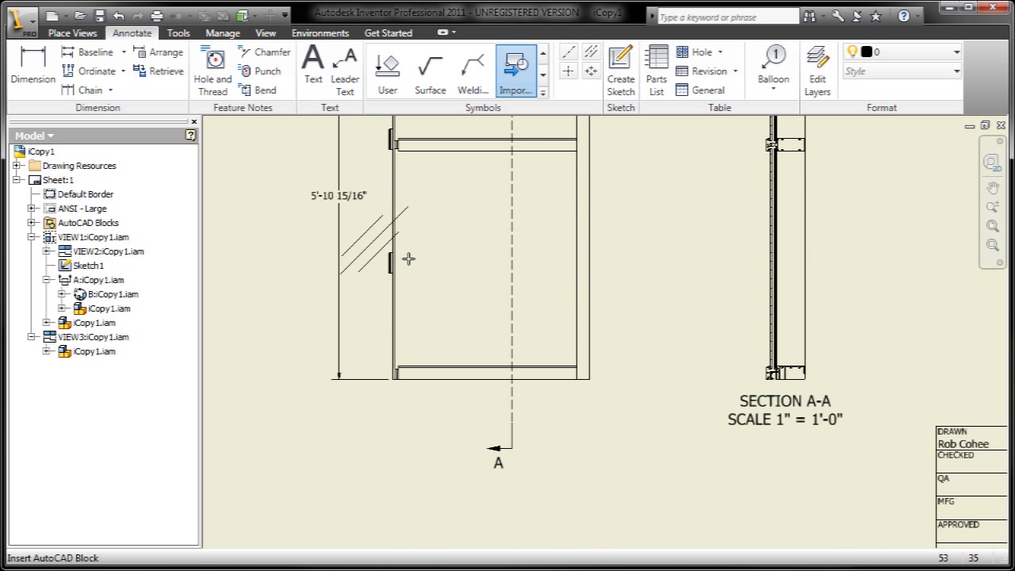
left_click(493, 262)
right_click(320, 287)
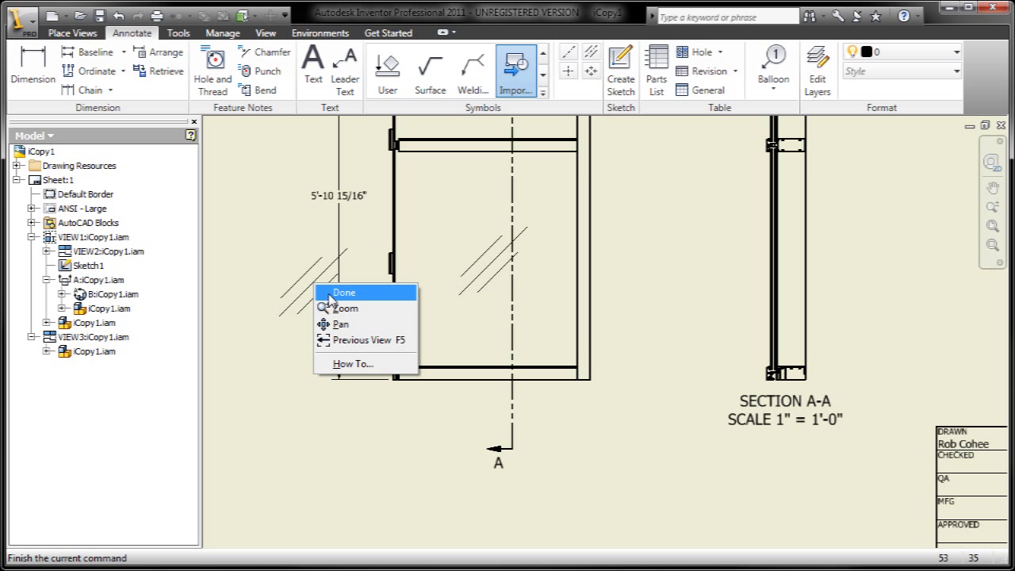
left_click(334, 293)
scroll(356, 318, "down", 1)
middle_click_drag(357, 318, 418, 452)
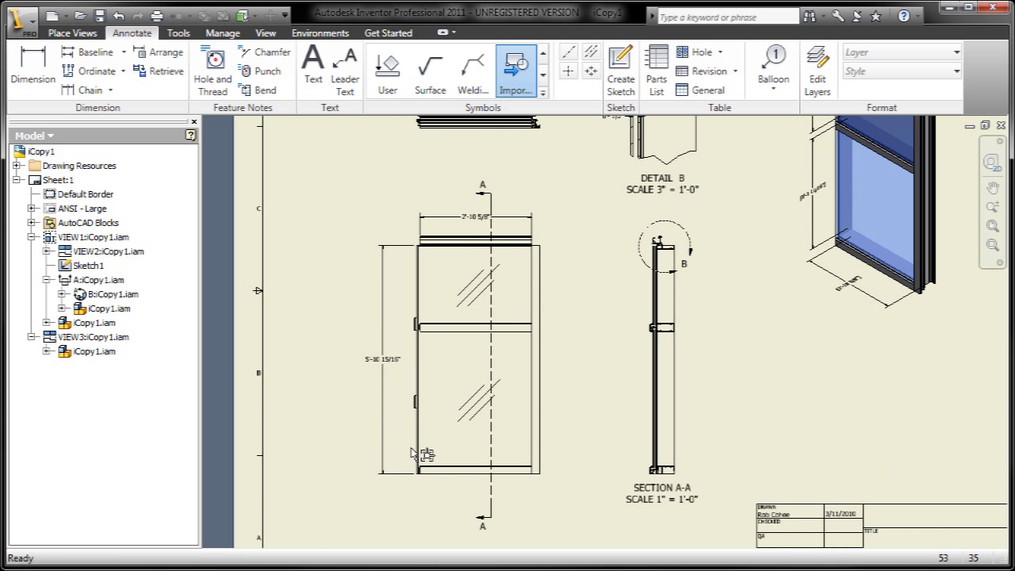
left_click(994, 226)
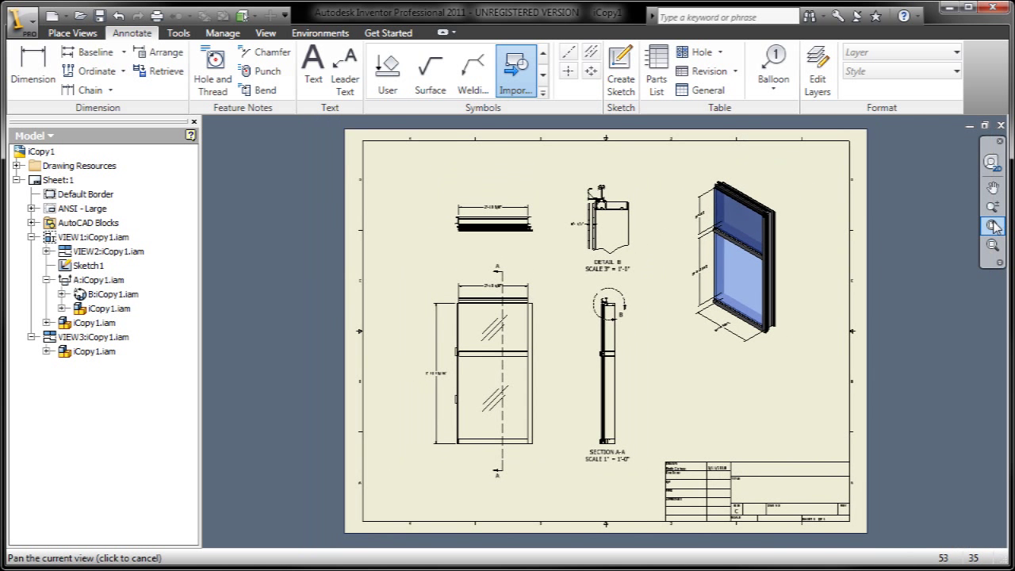
Replace the drawing's iCopy1.iam reference with NewSizePanel.iam from the New Size Curtain Panel folder
left_click(218, 34)
left_click(463, 70)
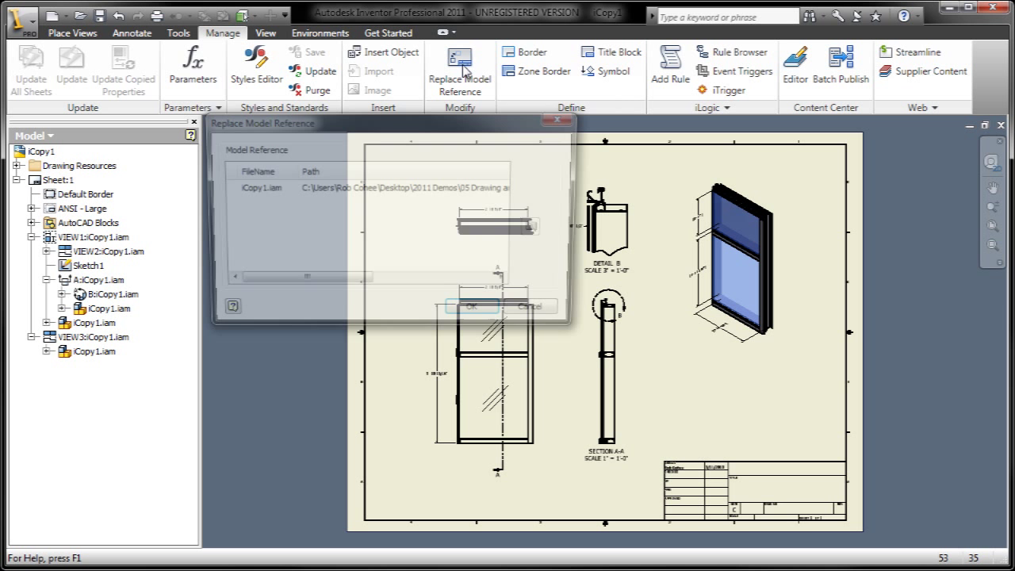
left_click(422, 191)
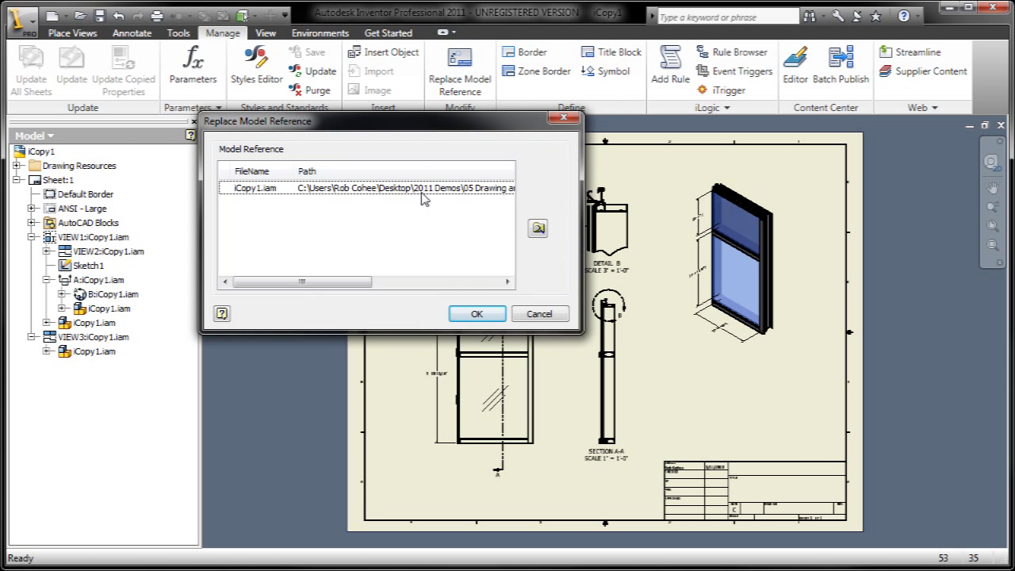
left_click(537, 229)
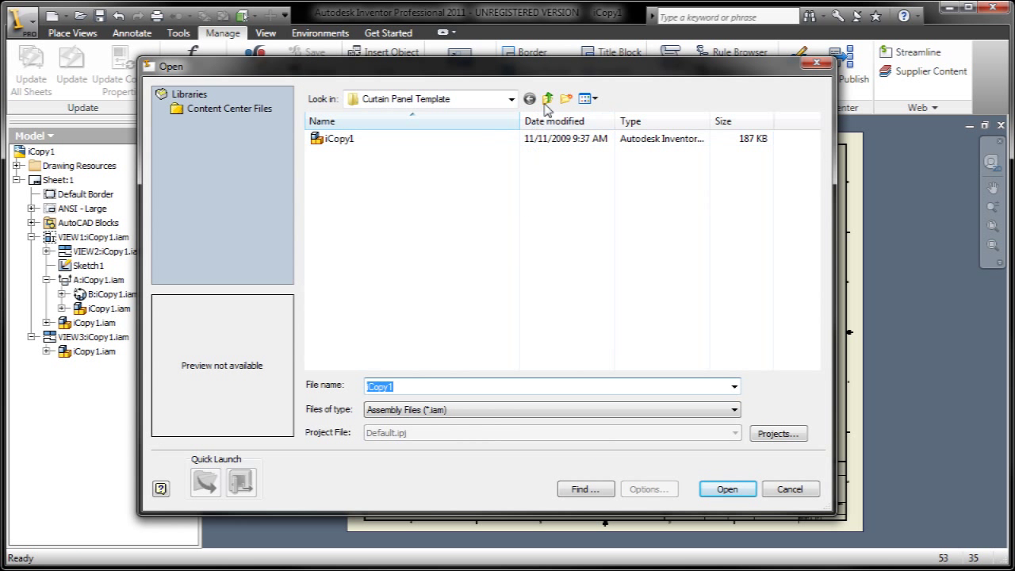
left_click(546, 99)
double_click(336, 217)
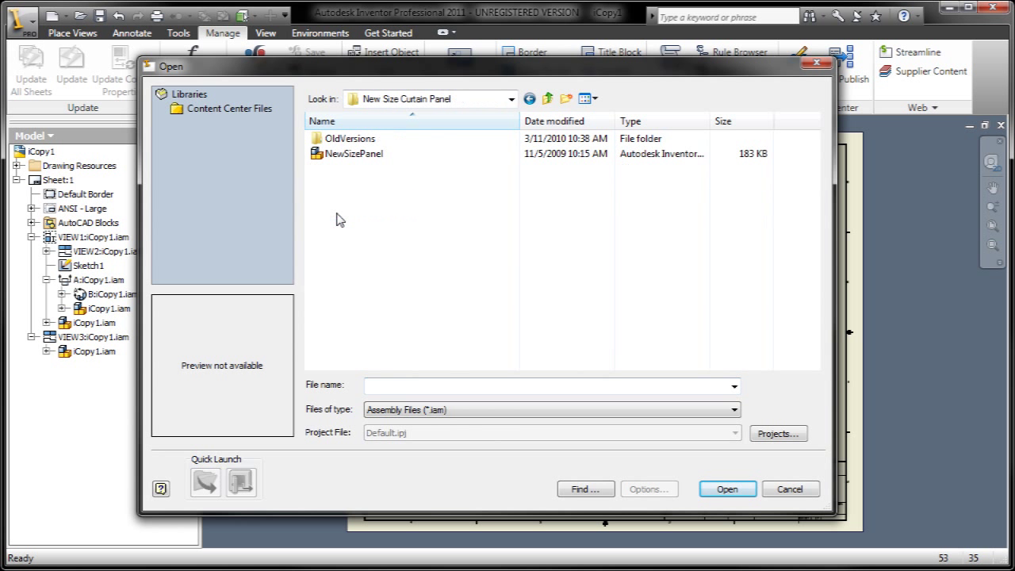
left_click(318, 153)
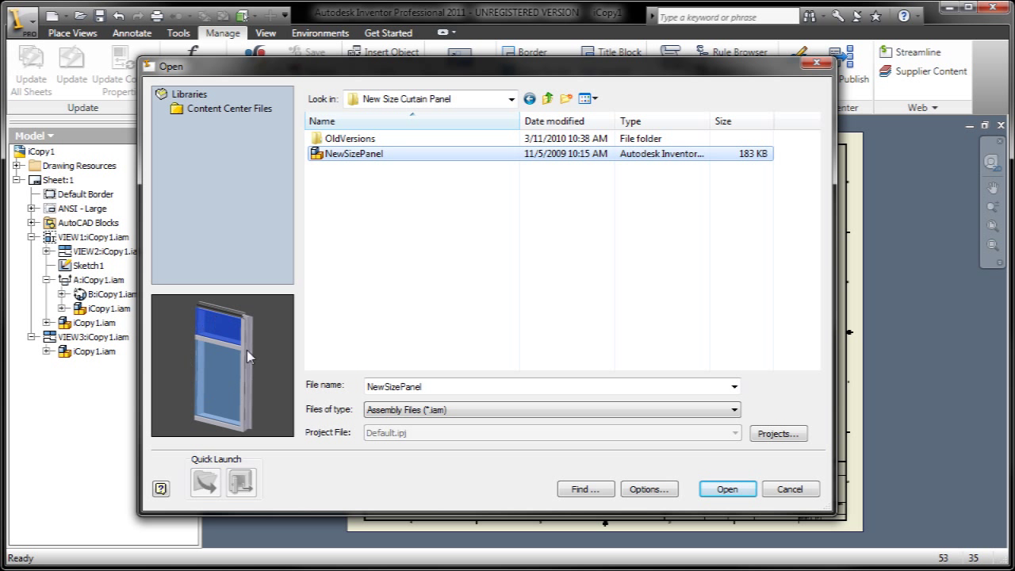
left_click(746, 492)
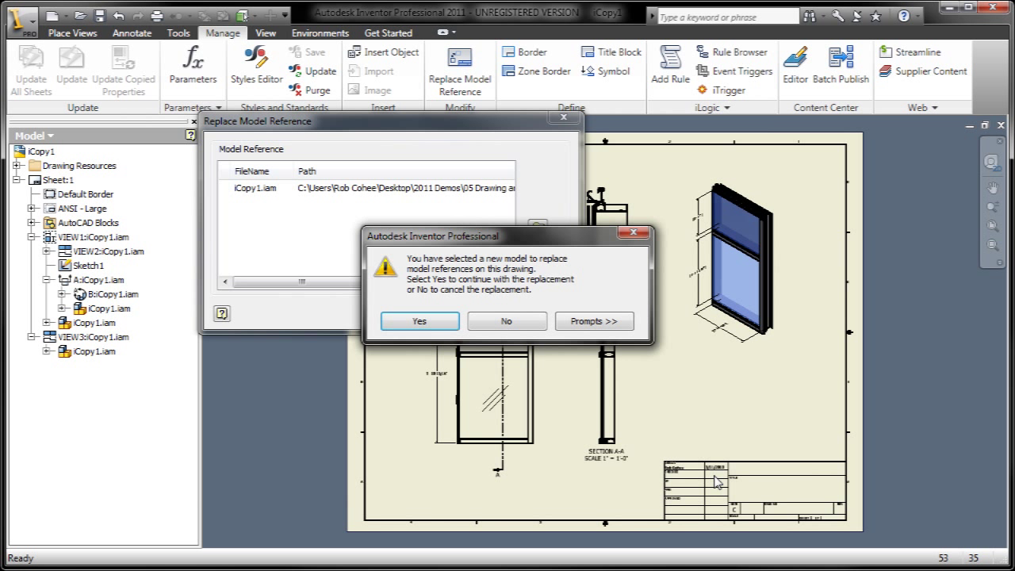
left_click(448, 321)
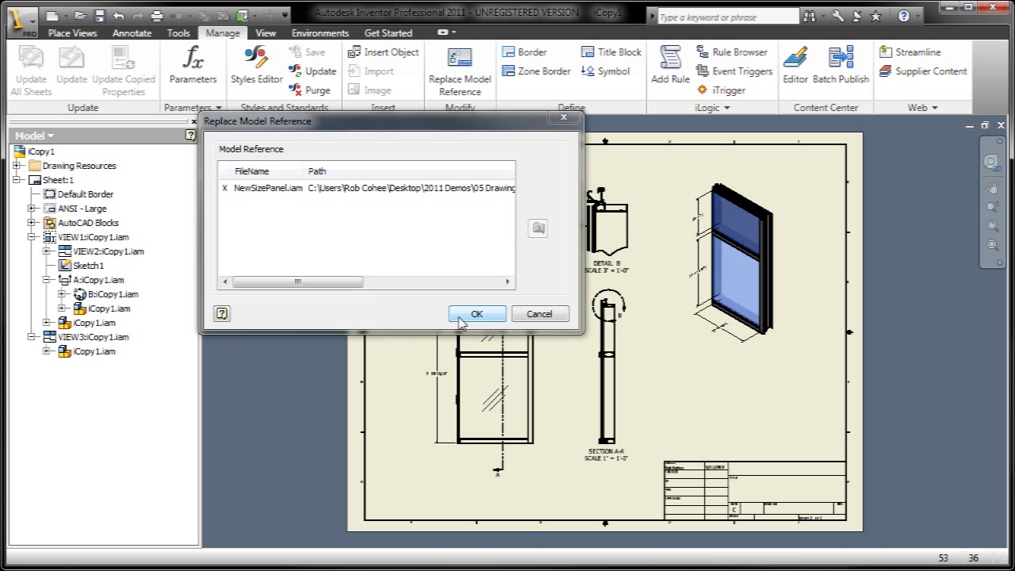
Apply the NewSizePanel update and re-centre Detail B's circle on Section A-A's top edge
left_click(459, 319)
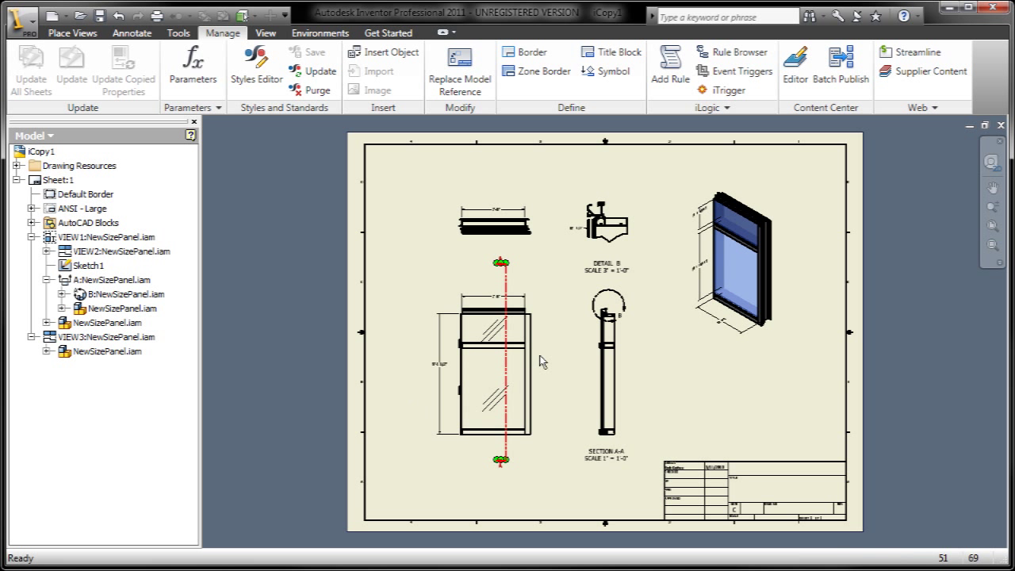
scroll(604, 333, "up", 3)
scroll(607, 333, "up", 1)
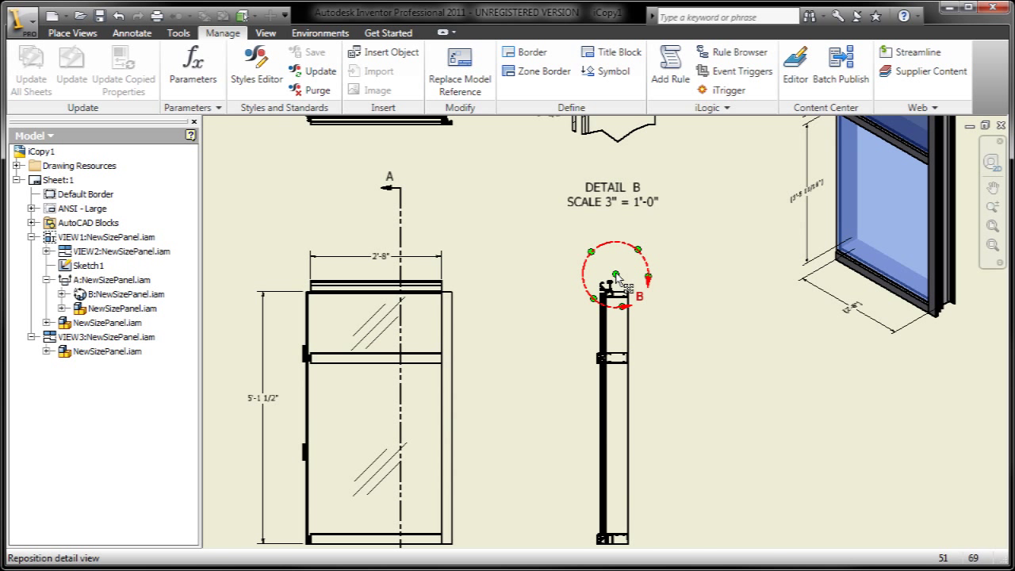
mouse_move(616, 276)
left_mouse_down()
mouse_move(623, 296)
mouse_move(598, 297)
left_mouse_up()
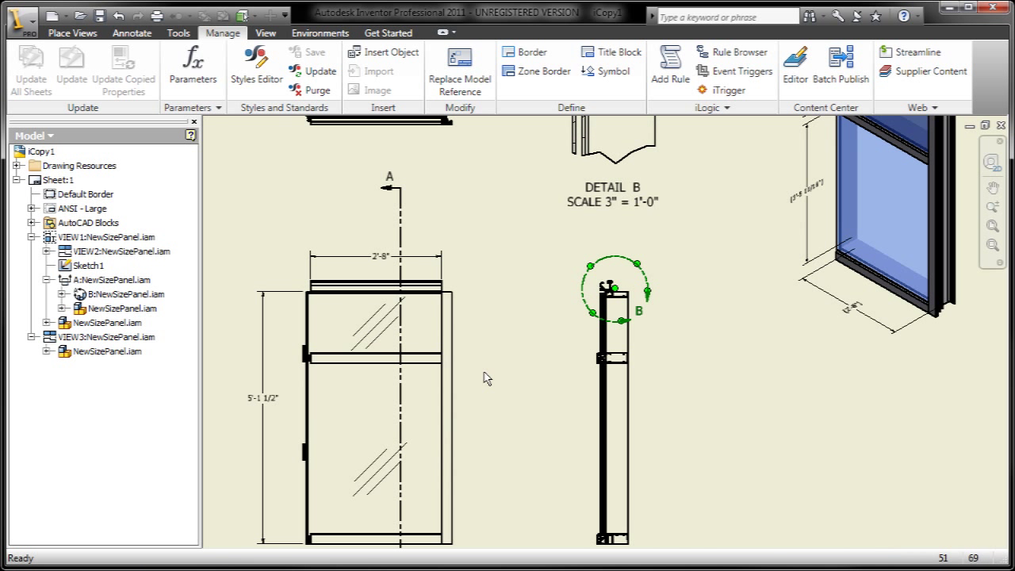
mouse_move(494, 348)
middle_mouse_down()
mouse_move(523, 291)
mouse_move(474, 462)
mouse_move(519, 547)
middle_mouse_up()
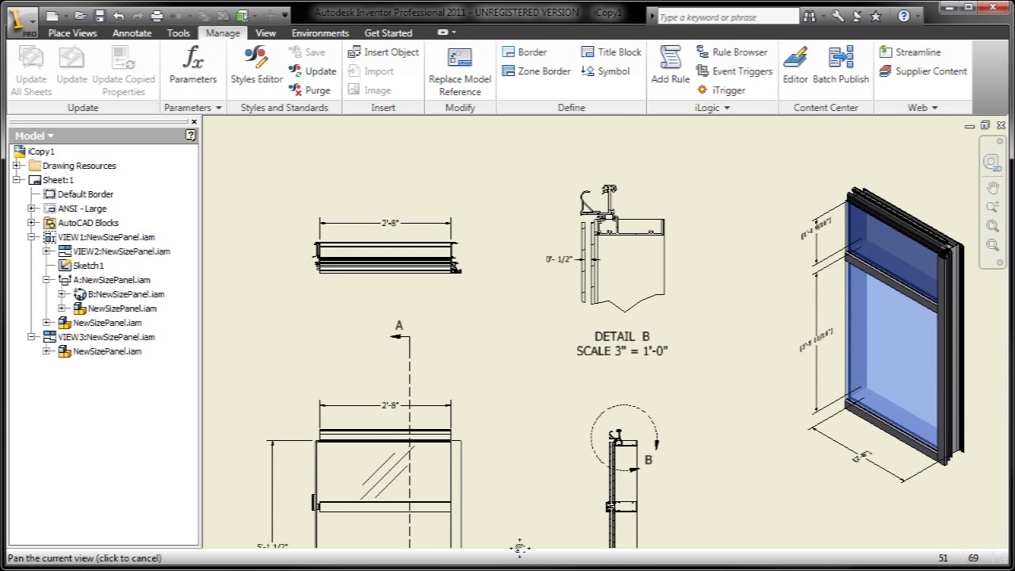
left_click(991, 227)
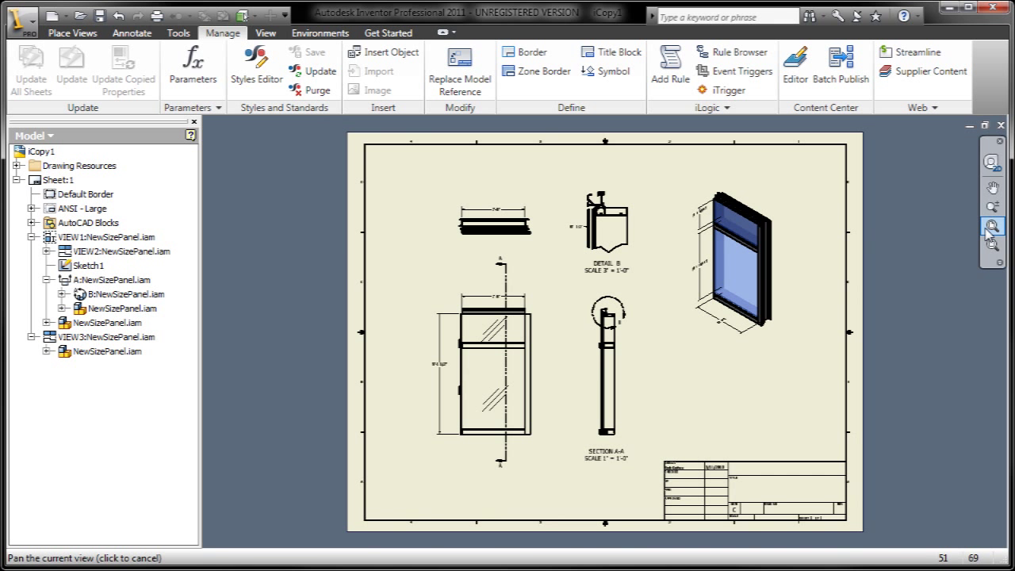
scroll(544, 354, "down", 5)
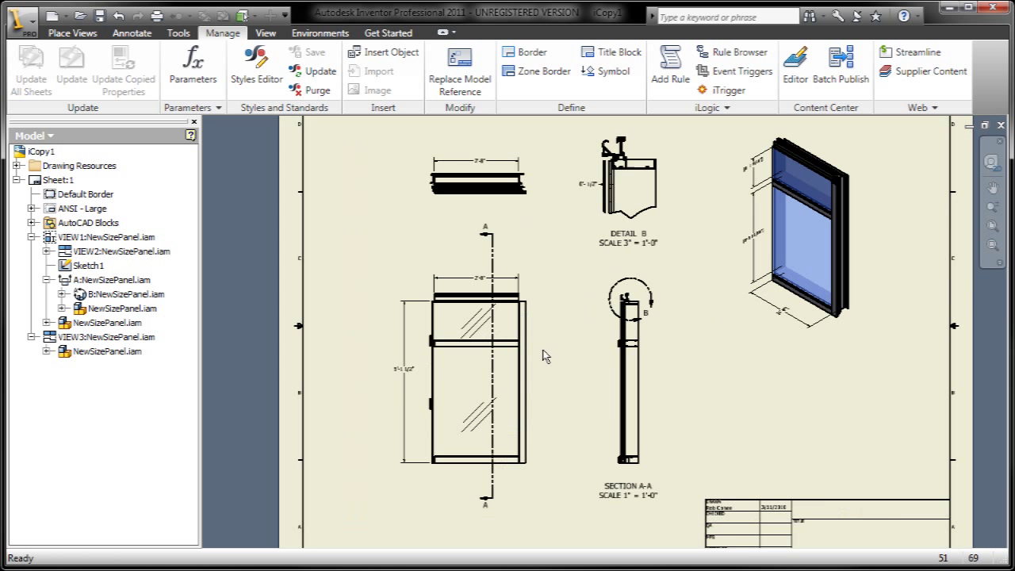
middle_click_drag(549, 281, 550, 263)
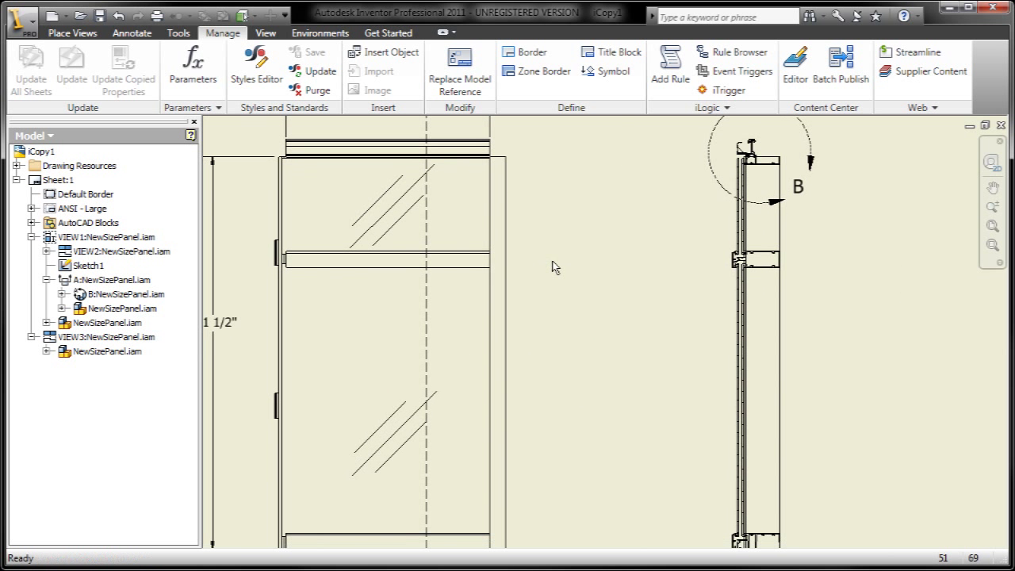
Start a chain dimension picking the panel's bottom edge, middle rail and top edge
left_click(139, 33)
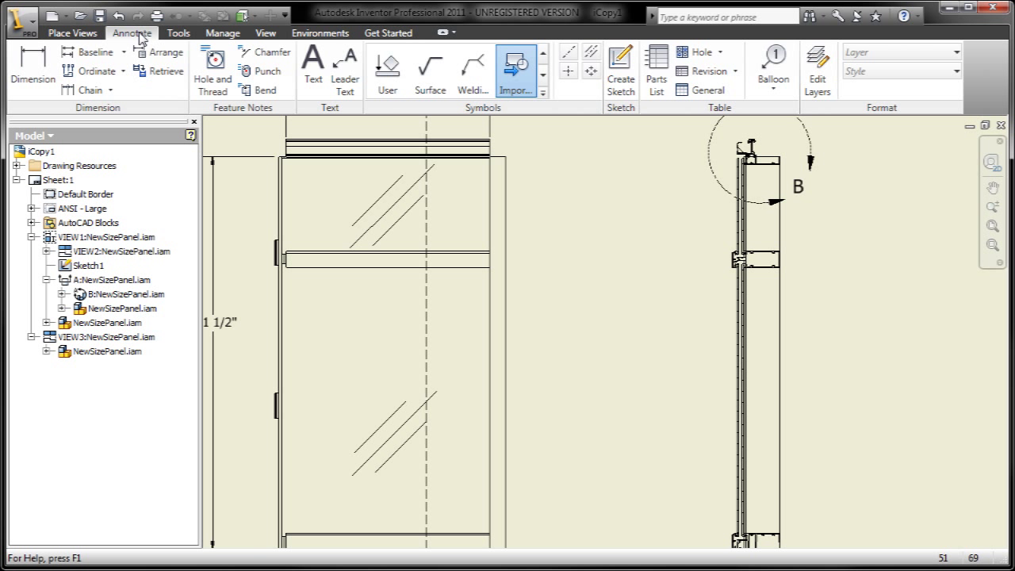
left_click(110, 89)
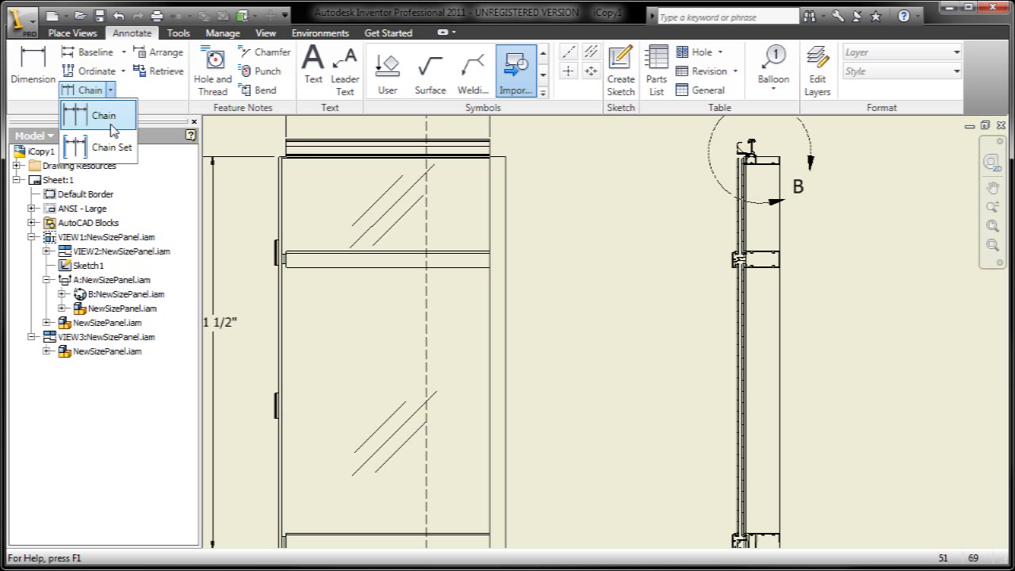
left_click(110, 117)
middle_click_drag(387, 397, 376, 298)
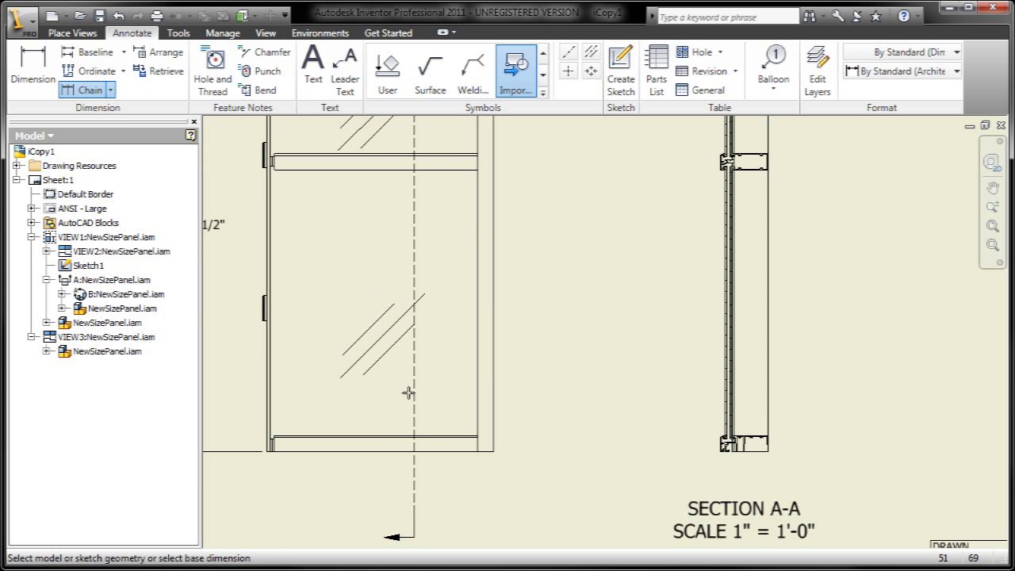
left_click(457, 452)
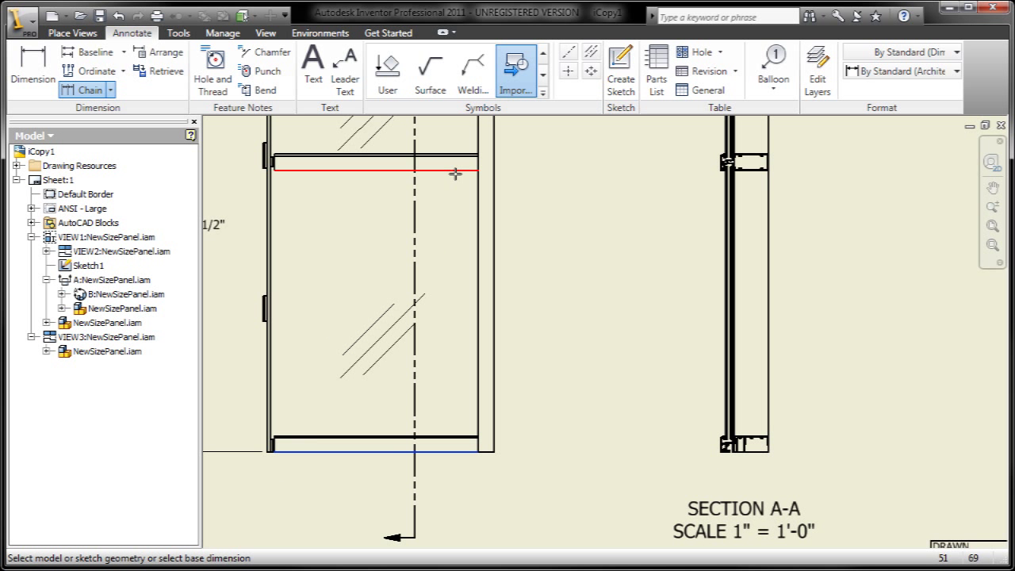
middle_click_drag(470, 305, 483, 515)
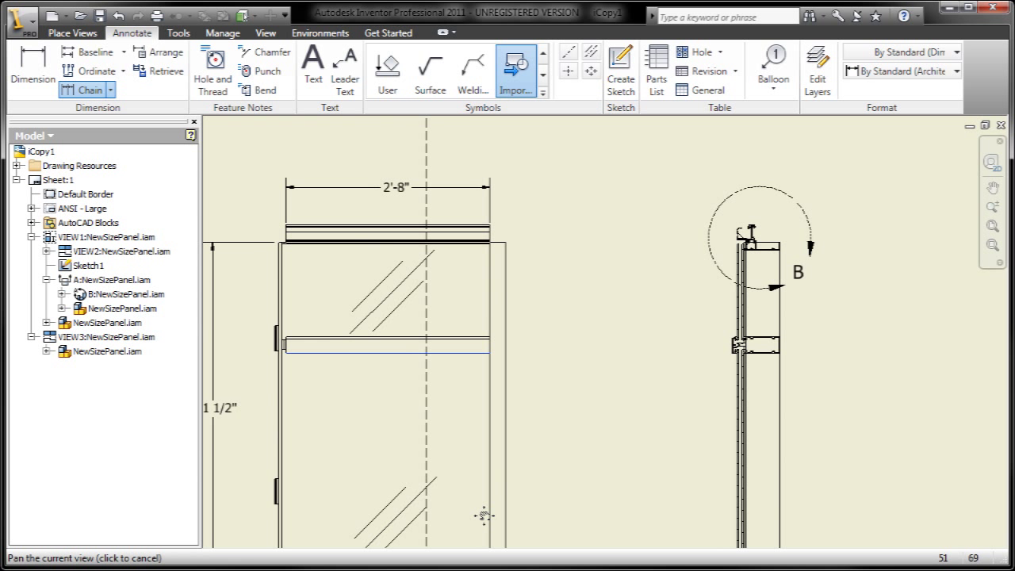
left_click(472, 248)
left_click(473, 226)
Place the chain (0'-3 1/16", 1'-5 1/16", 3'-8 3/16") right of the front view
right_click(558, 285)
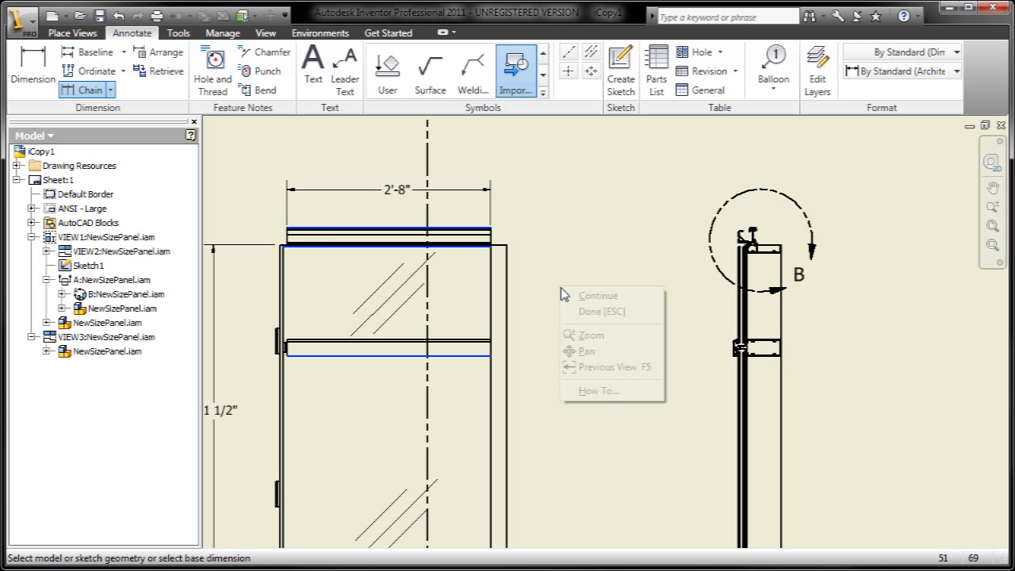
left_click(571, 294)
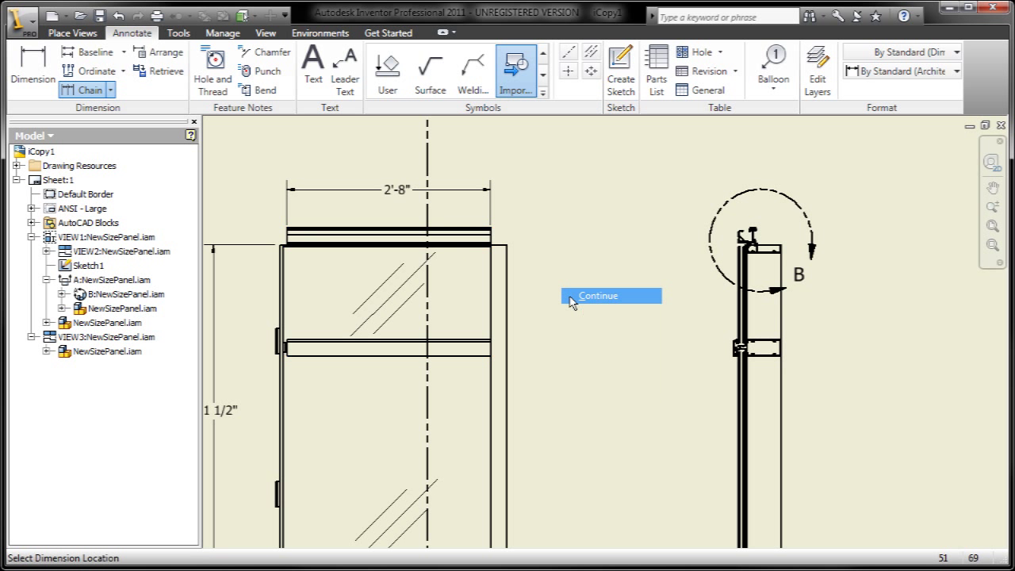
left_click(565, 357)
mouse_move(628, 418)
middle_mouse_down()
mouse_move(624, 217)
mouse_move(634, 398)
middle_mouse_up()
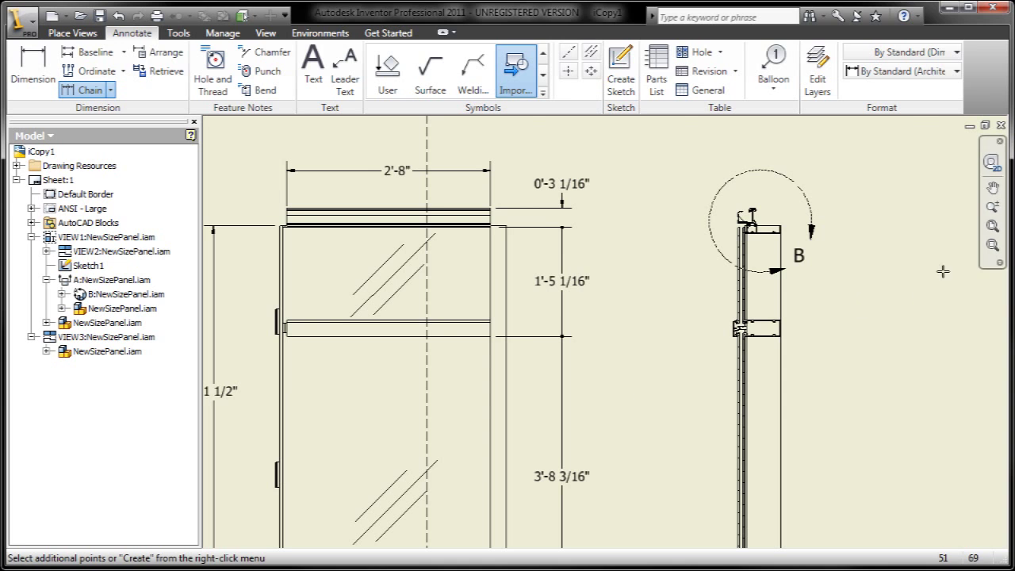
left_click(990, 243)
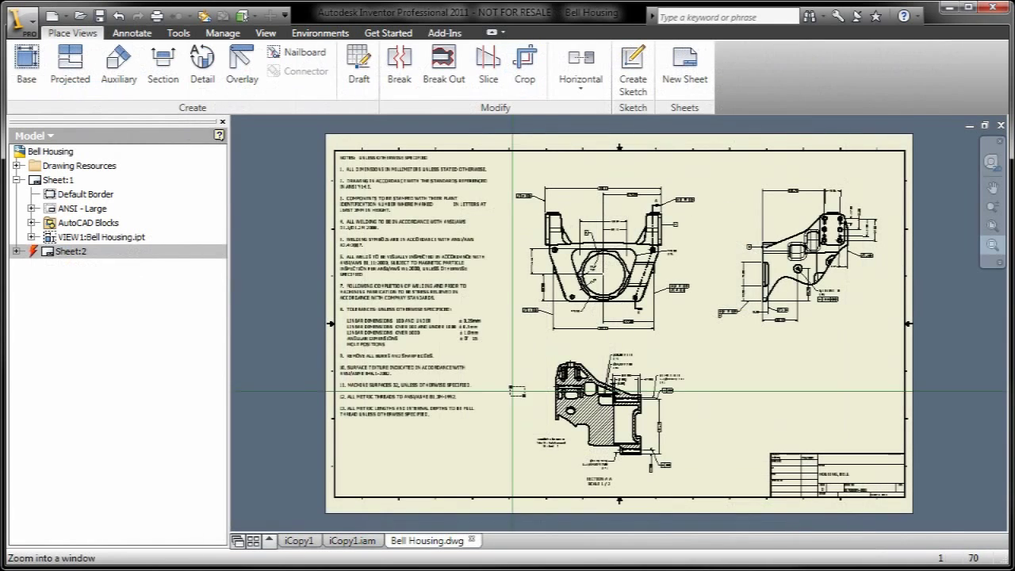
Move the 'Trim the Hatch around this text' note onto Section A-A's hatch, then frame the main view
left_click_drag(517, 354, 702, 488)
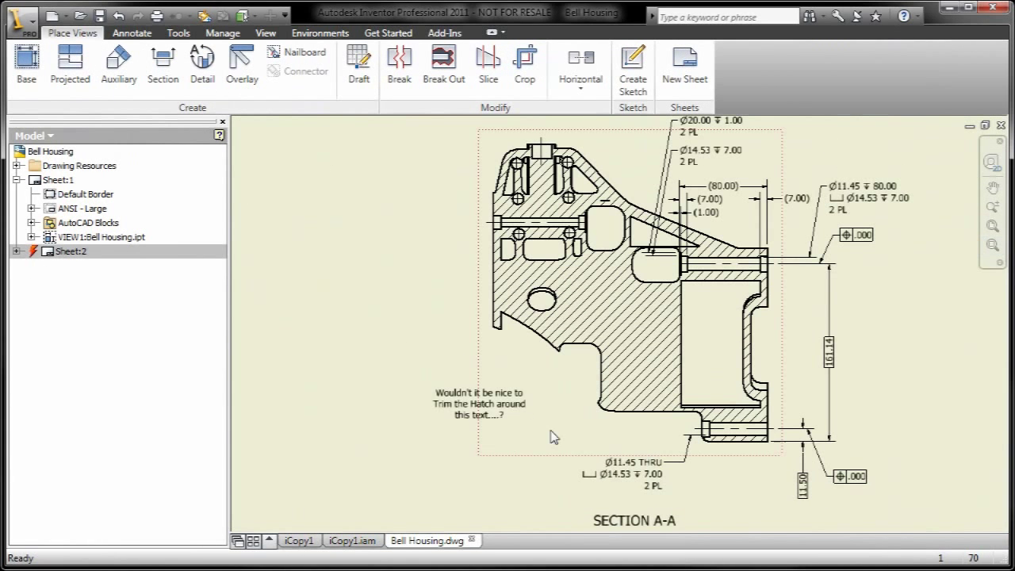
left_click(456, 416)
mouse_move(456, 417)
left_mouse_down()
mouse_move(571, 402)
mouse_move(603, 331)
mouse_move(490, 383)
left_mouse_up()
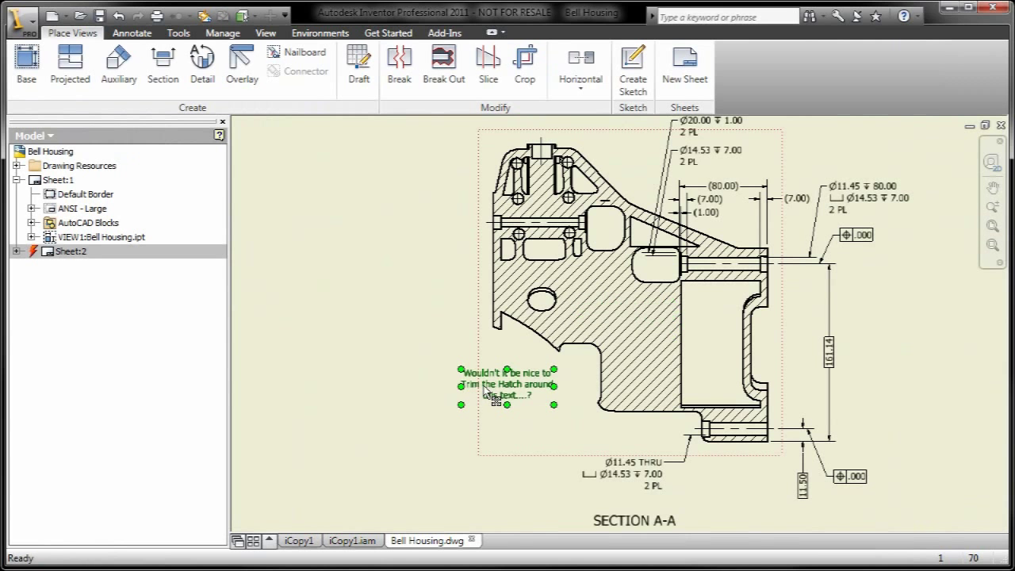
key("Escape")
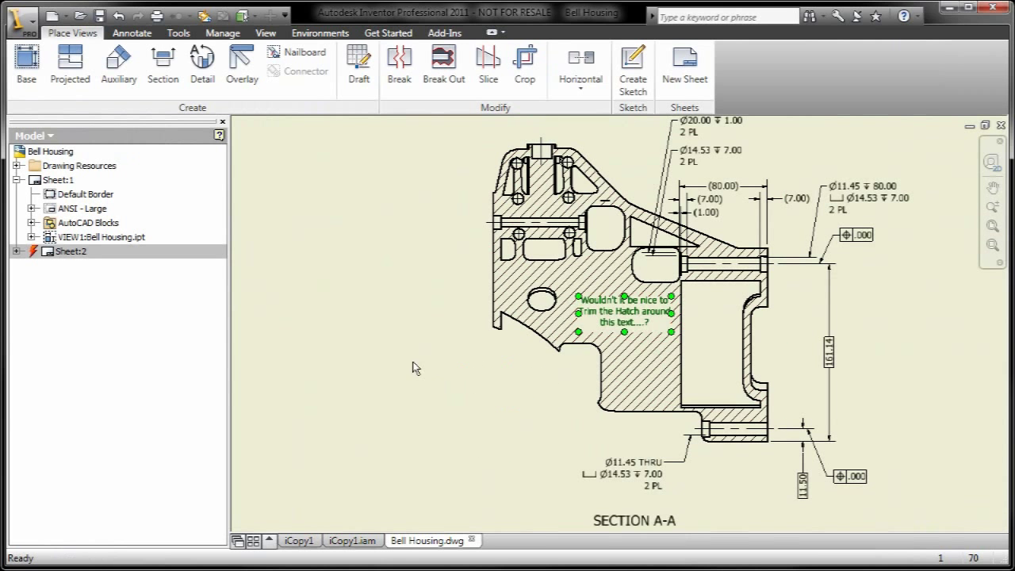
key("Home")
left_click(992, 244)
mouse_move(461, 197)
left_mouse_down()
mouse_move(572, 265)
mouse_move(641, 343)
left_mouse_up()
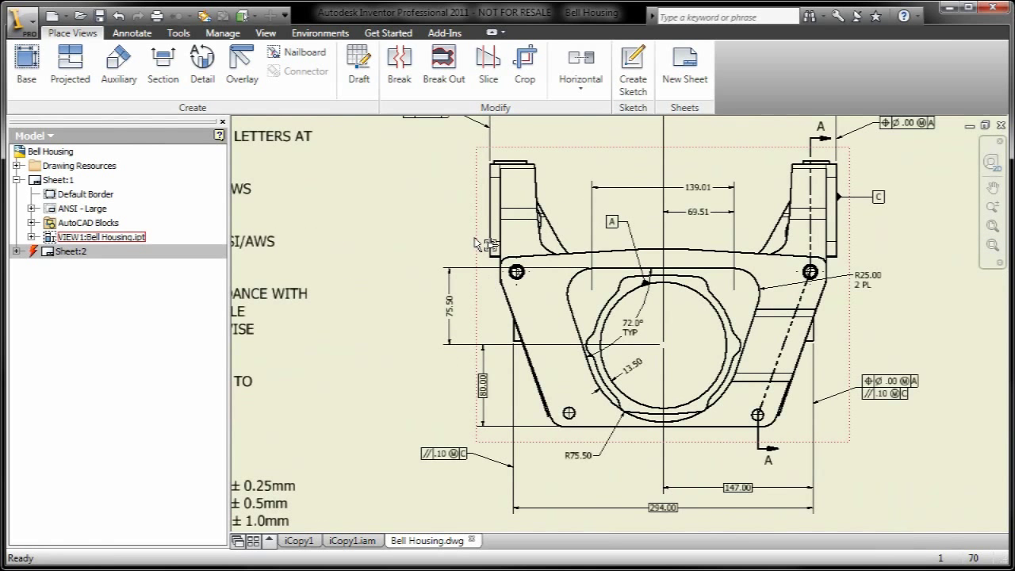
Create a sketch on the main view and project its large circle into it
left_click(477, 243)
left_click(633, 79)
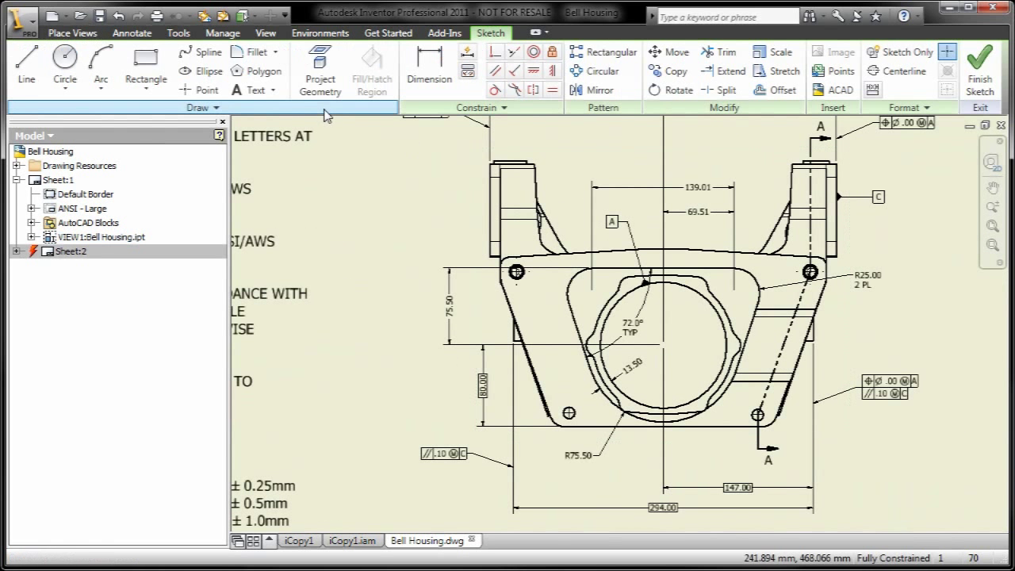
left_click(321, 71)
left_click(619, 302)
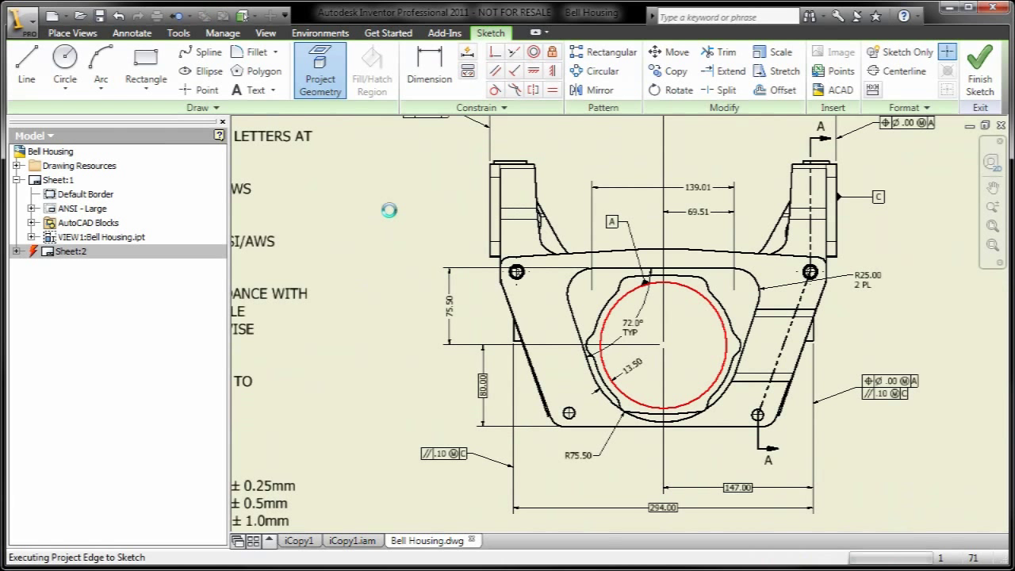
Hatch the circle with the Weave pattern loaded from weave.pat
left_click(370, 73)
left_click(604, 322)
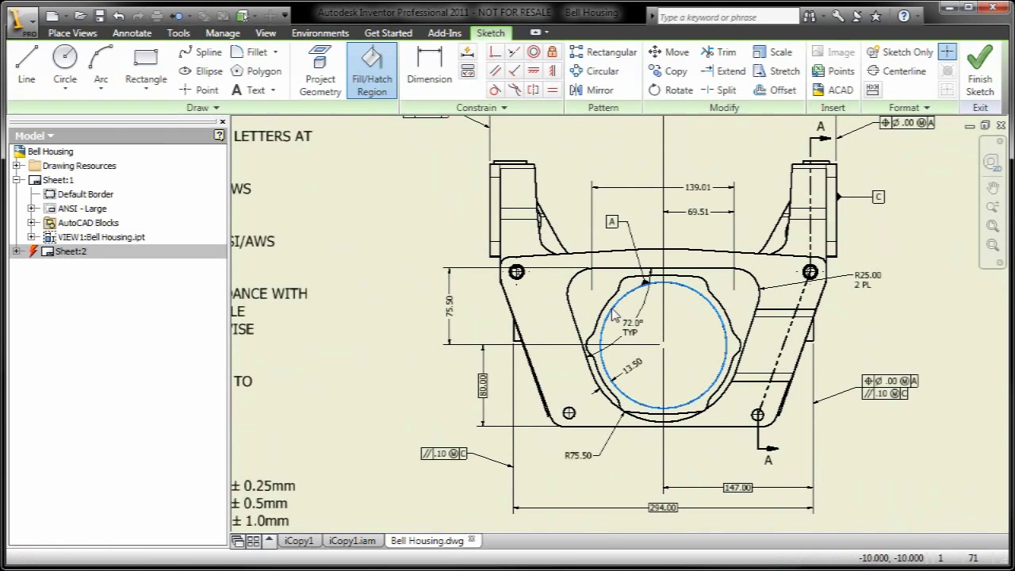
left_click(76, 138)
left_click(162, 169)
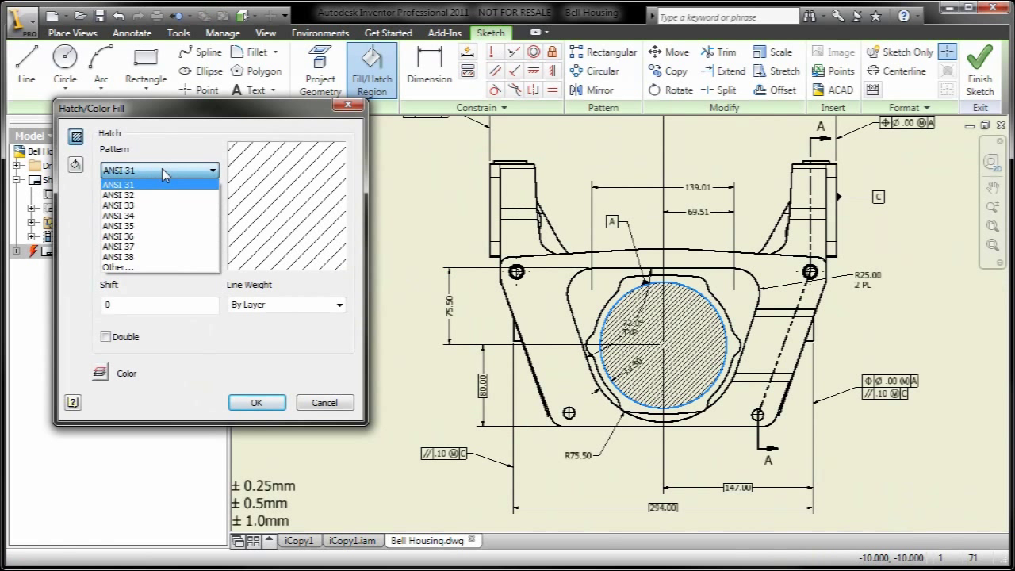
left_click(133, 268)
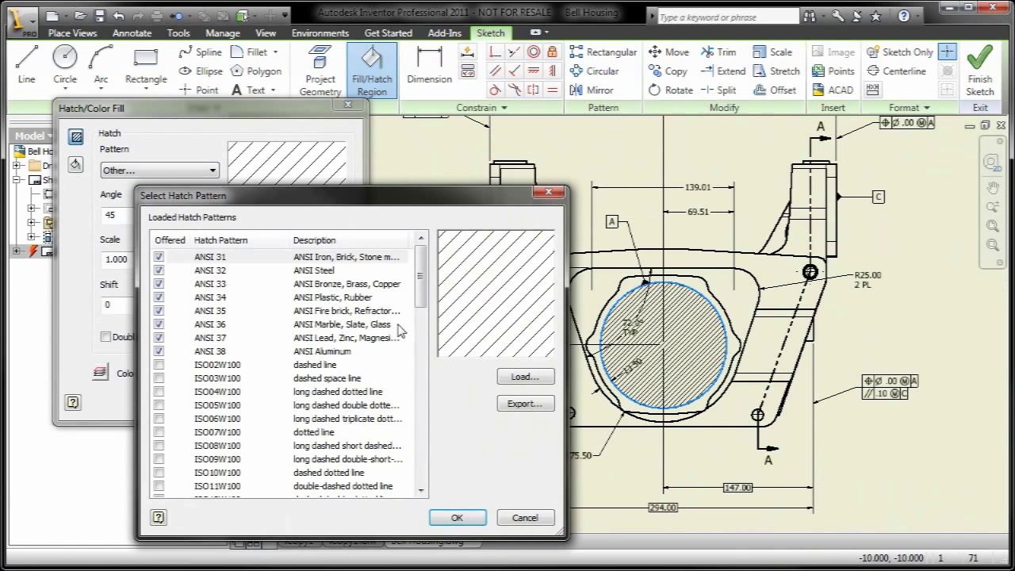
left_click(522, 381)
double_click(417, 303)
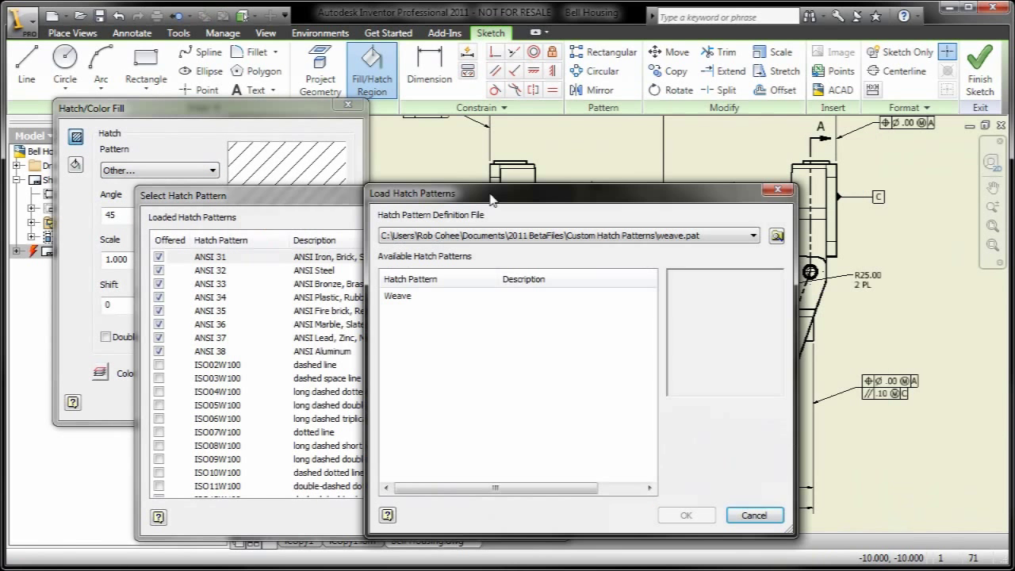
left_click(400, 296)
left_click(686, 514)
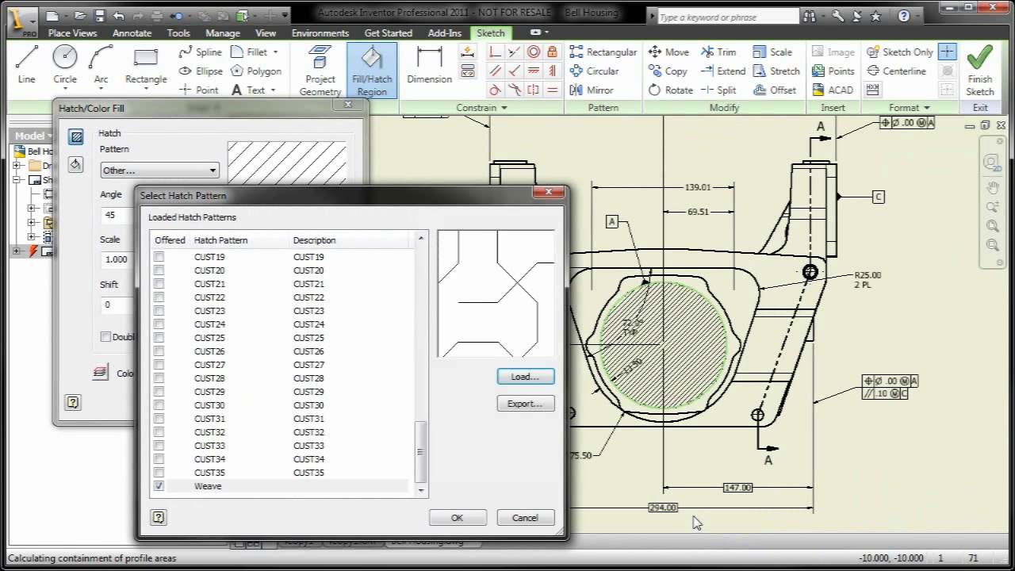
left_click(458, 517)
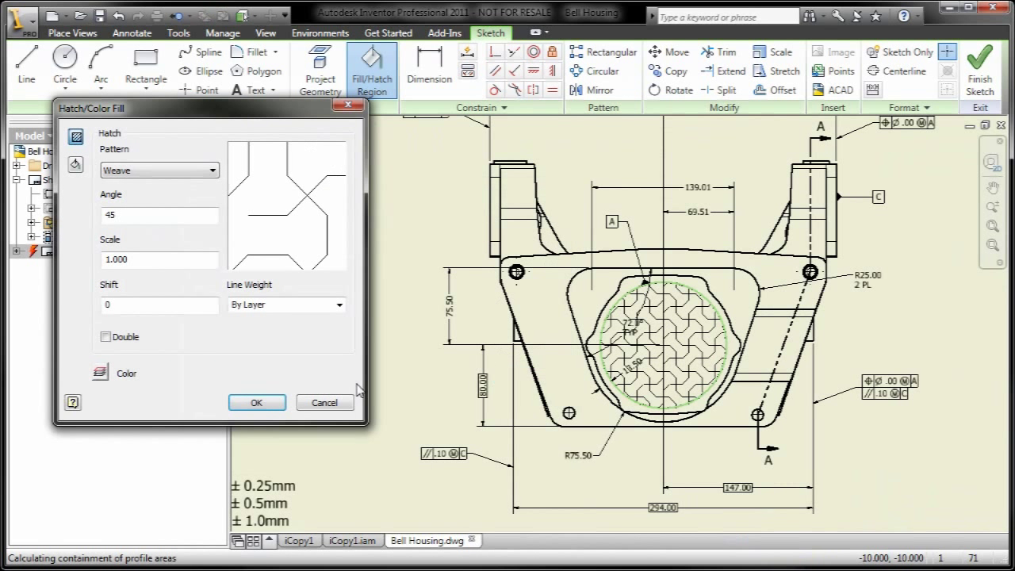
Give the Weave hatch a heavier line weight and finish the sketch
left_click(337, 308)
left_click(285, 381)
left_click(256, 402)
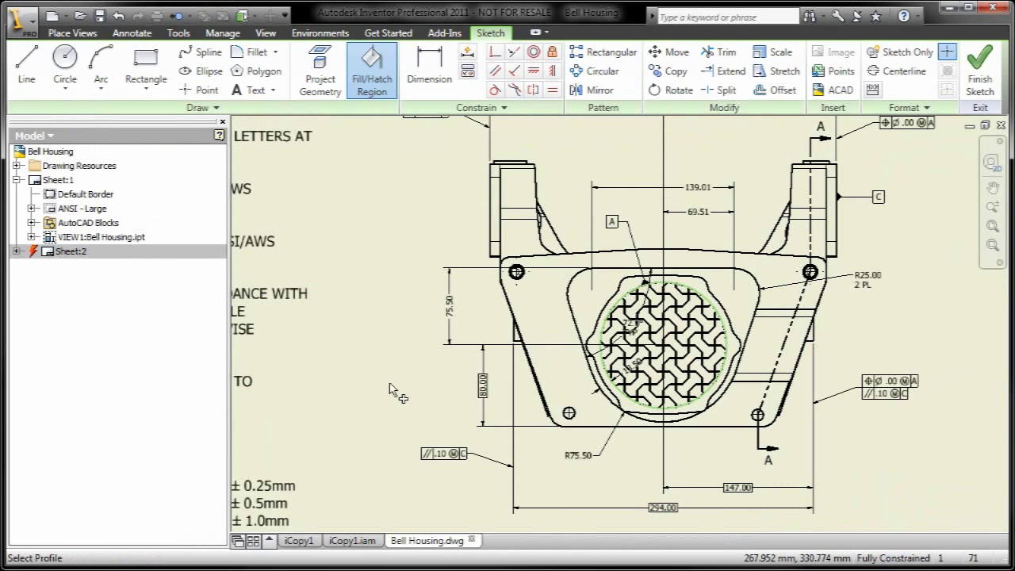
left_click(981, 64)
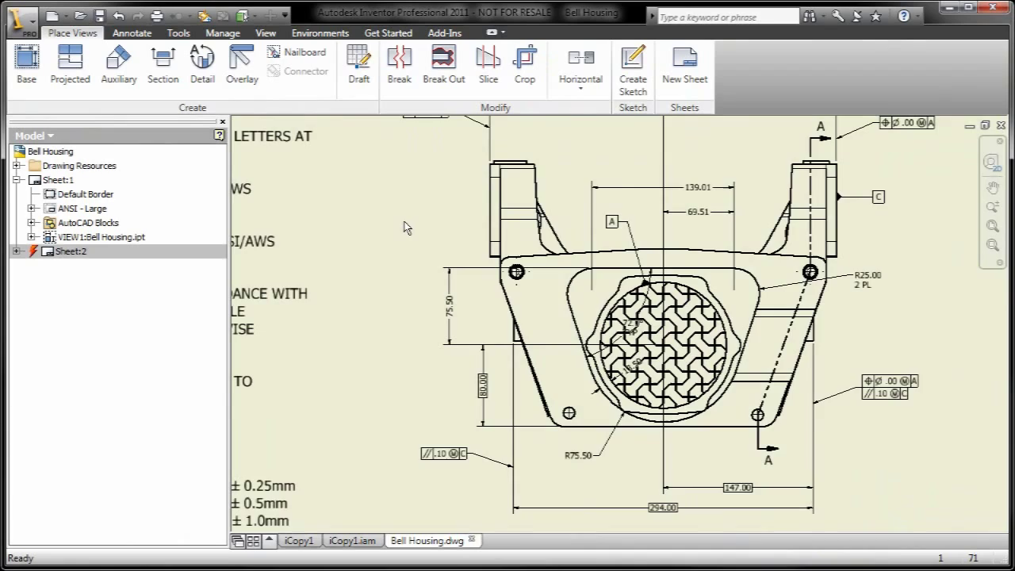
Zoom All to review the main view's Weave-filled circle on the full sheet
key("Home")
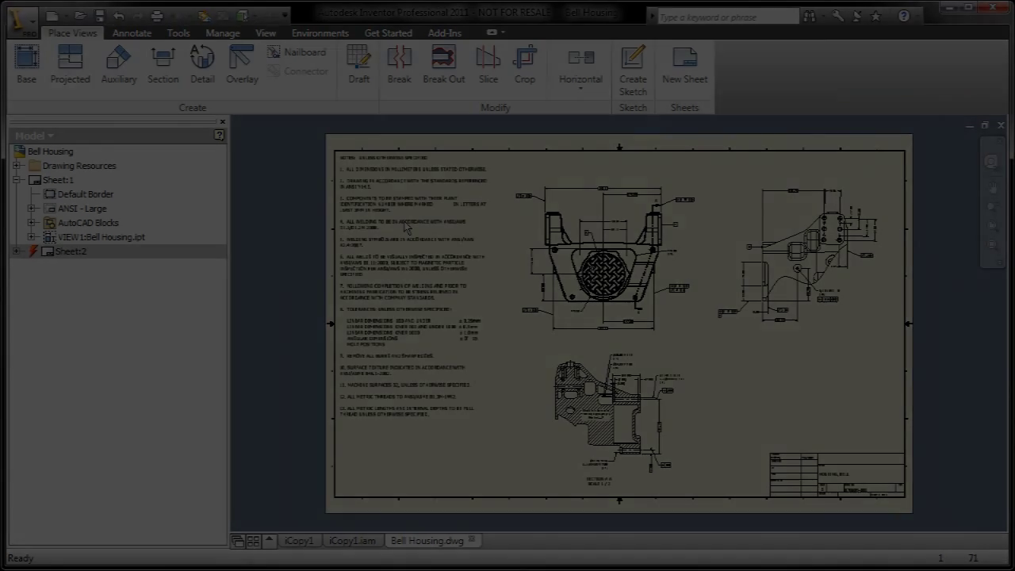